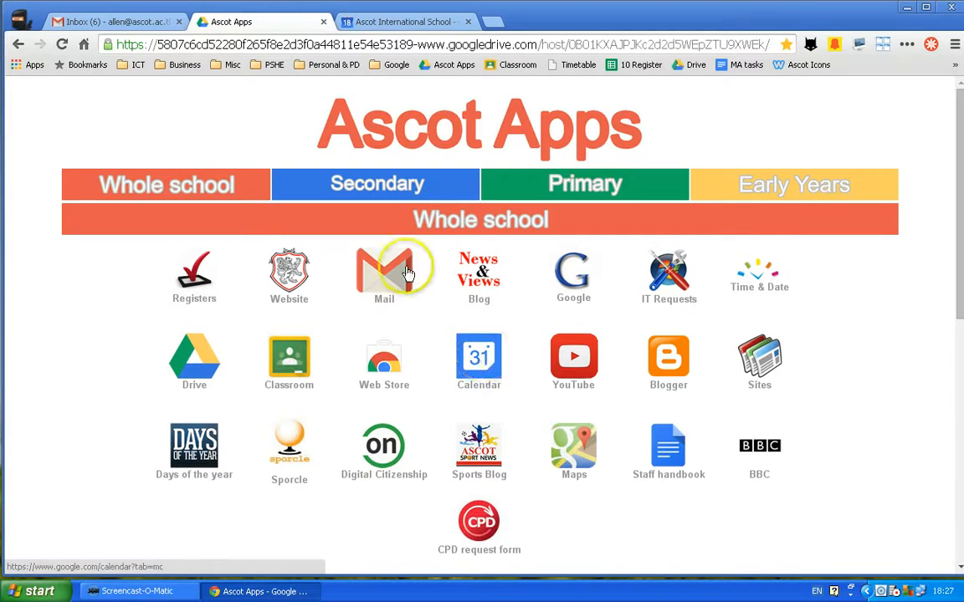
Show the Google apps launcher from the mail inbox, close it and switch to the open school calendar
click(113, 22)
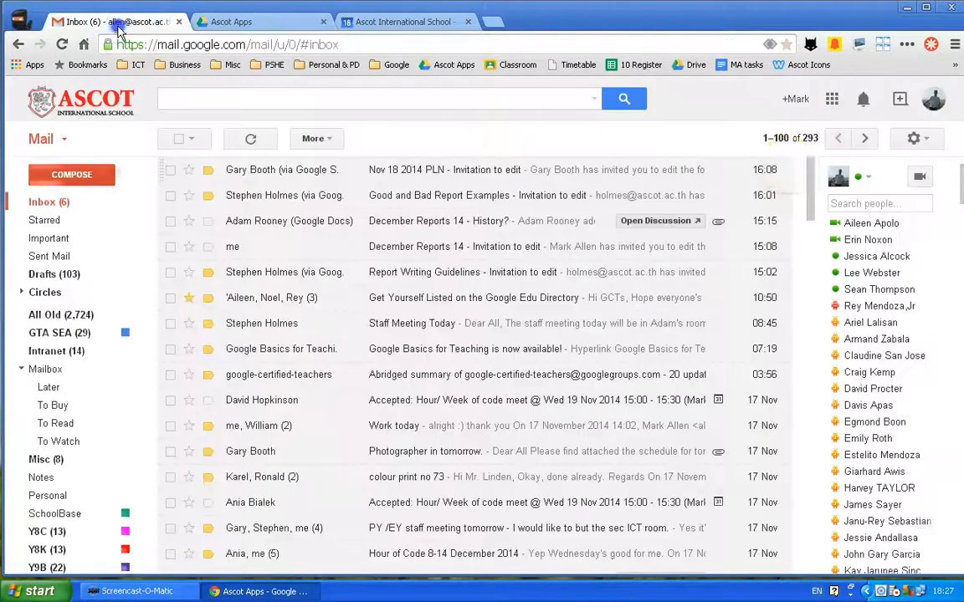
click(842, 106)
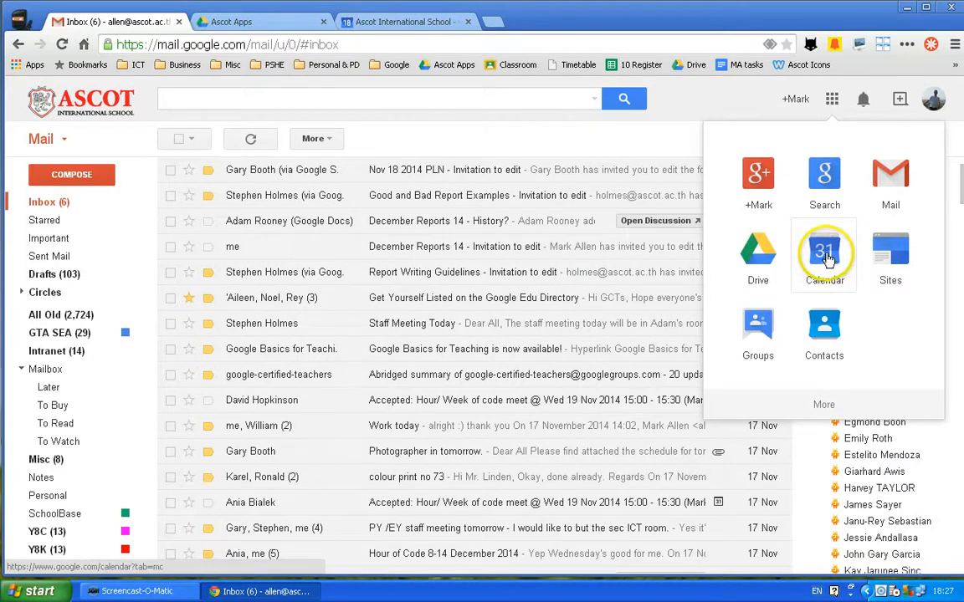
click(831, 102)
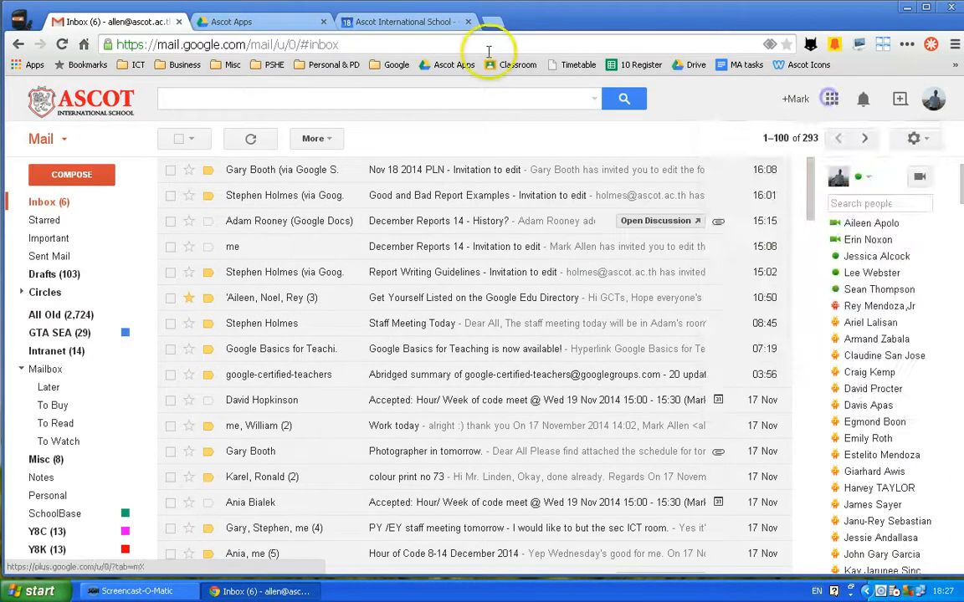
click(393, 22)
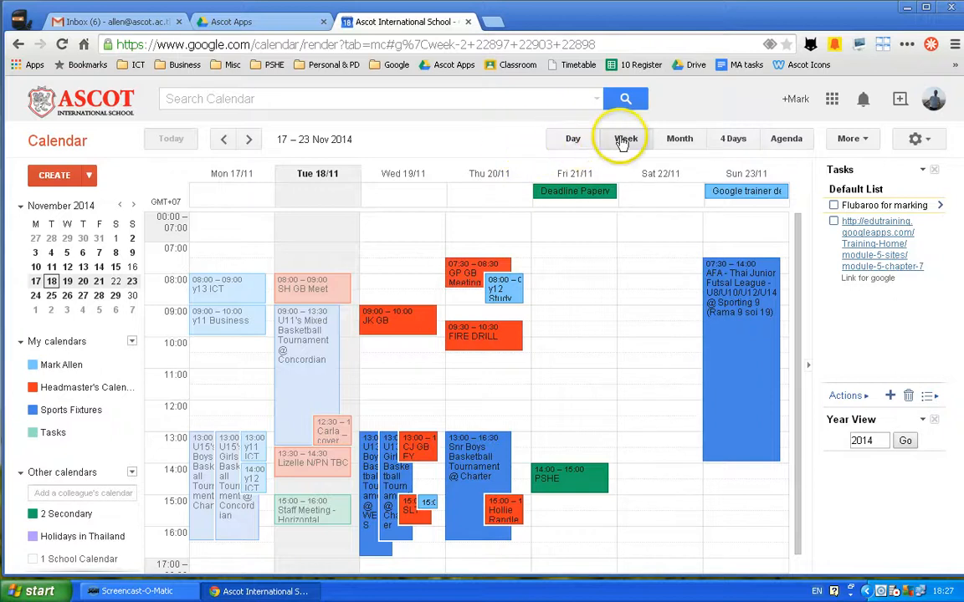
View the calendar in Day, Week, Month, 4 Days and Agenda layouts, and return to Week
click(573, 140)
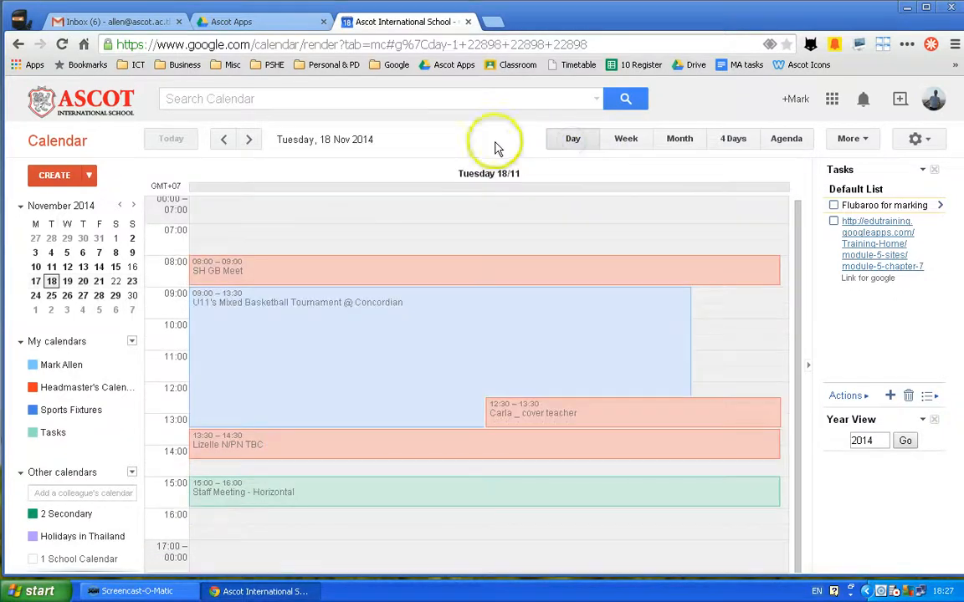
click(627, 144)
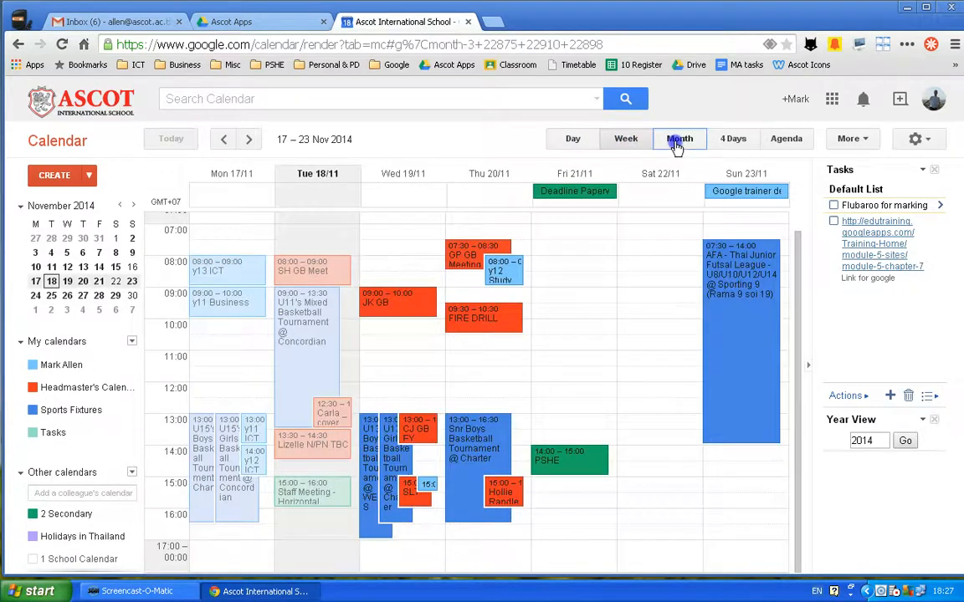
click(676, 144)
click(731, 142)
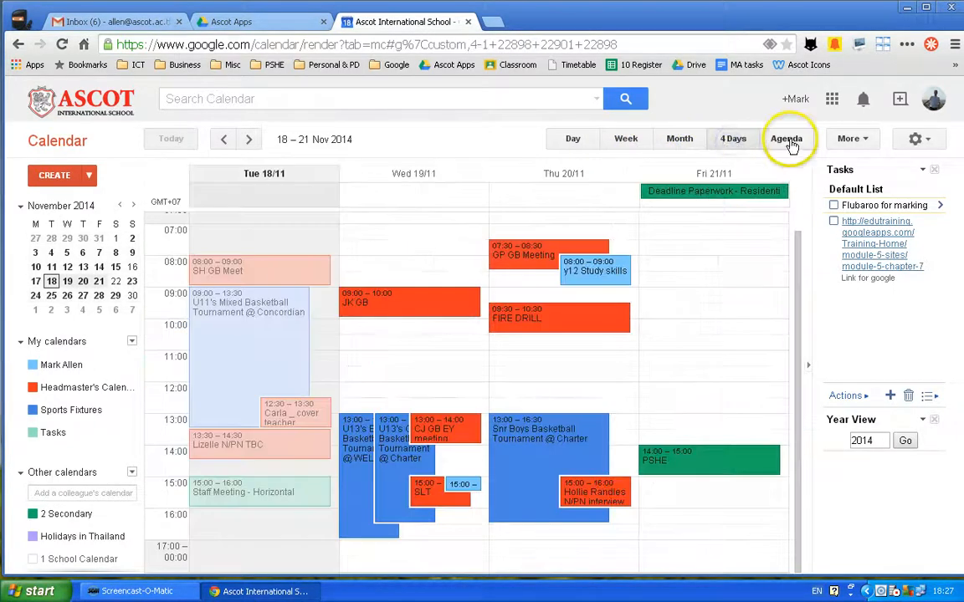
click(788, 142)
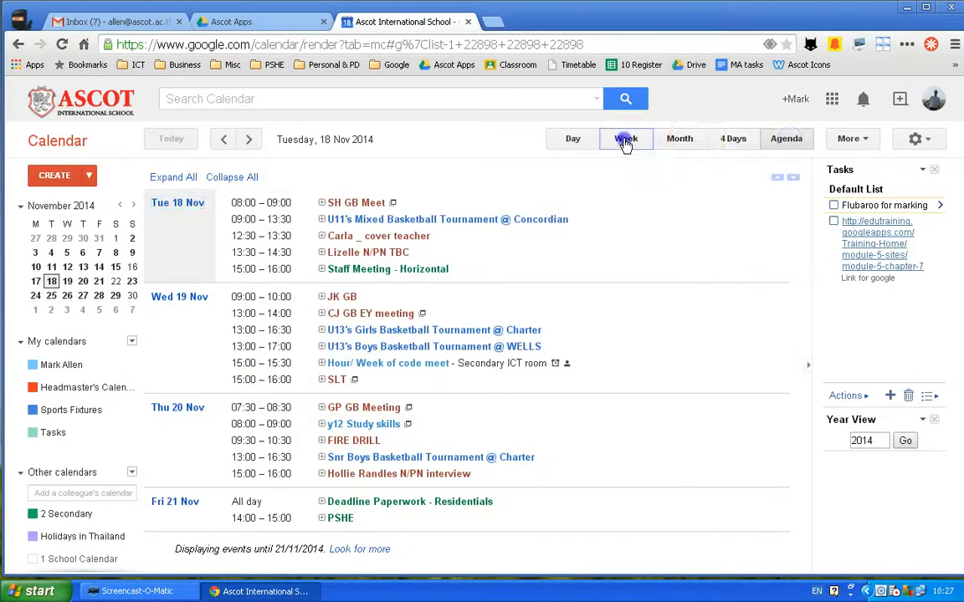
click(625, 144)
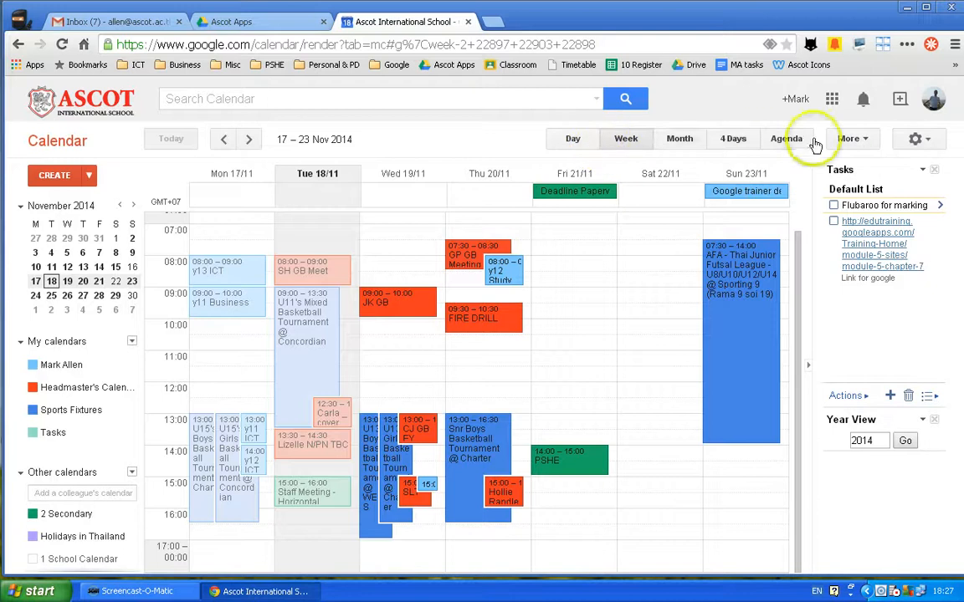
Open the calendar settings and review the Default view choices, picking Week
click(930, 142)
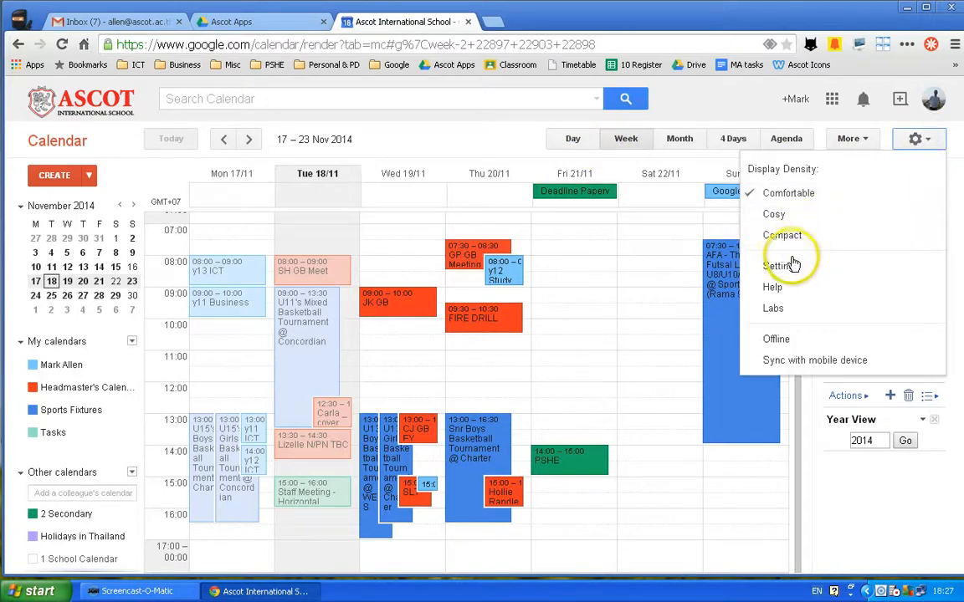
click(789, 268)
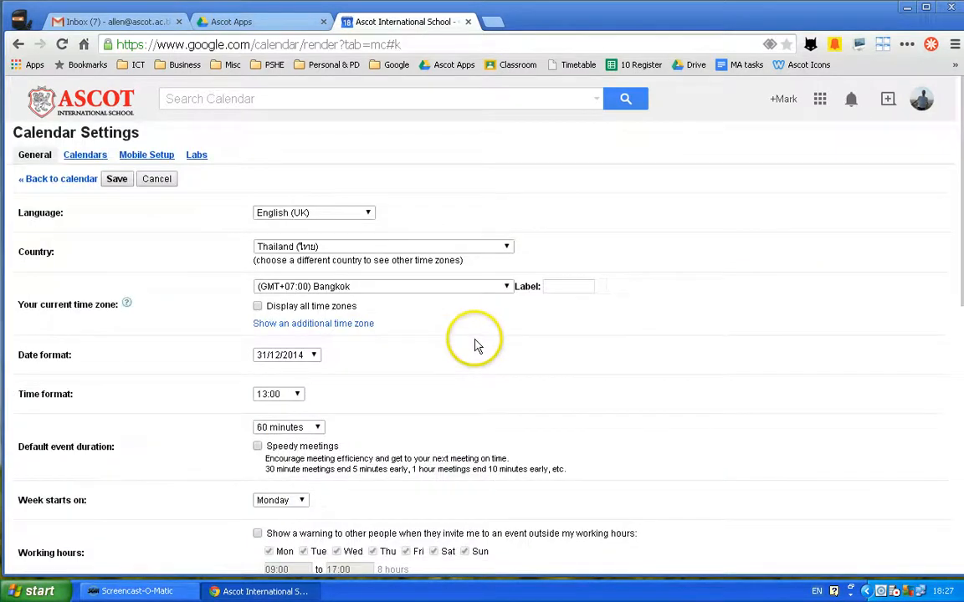
scroll(490, 343, down, 3)
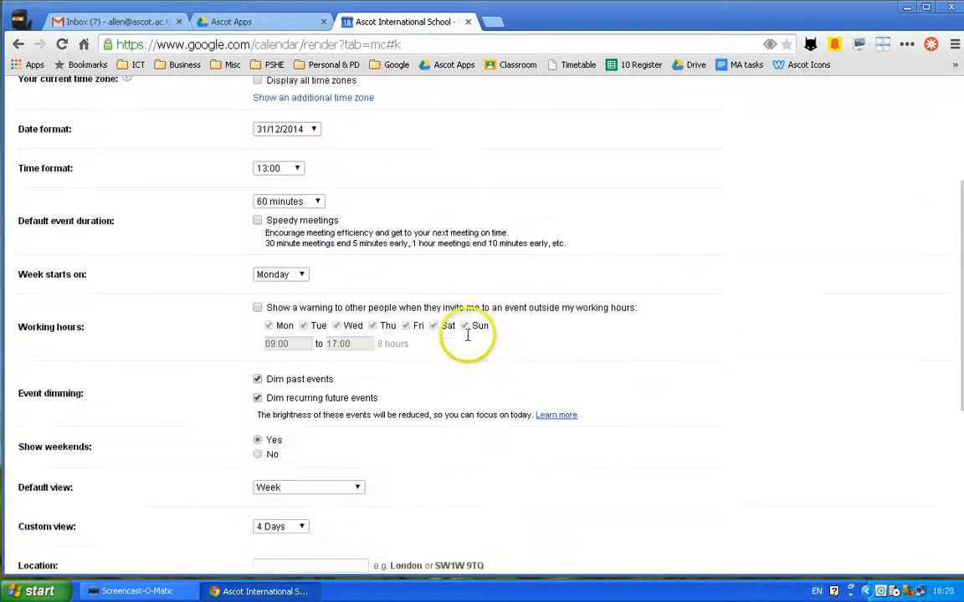
scroll(444, 344, down, 2)
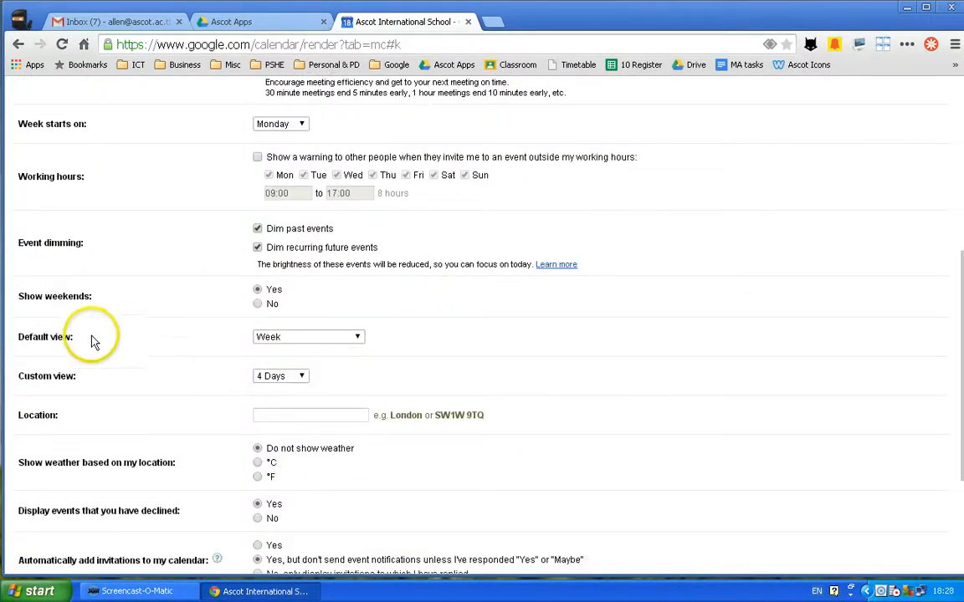
click(358, 340)
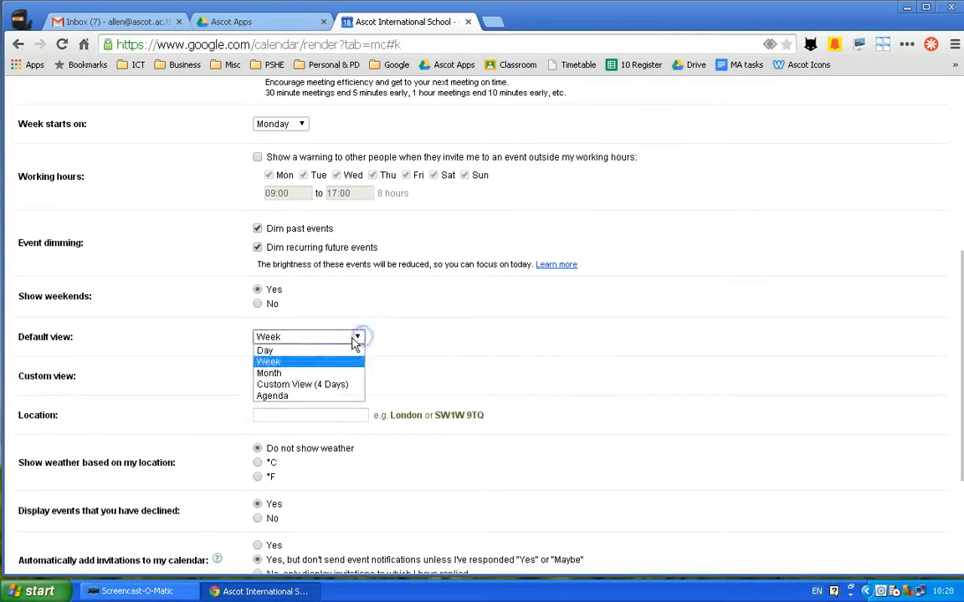
click(287, 366)
Review the Custom view durations without choosing another one, and go back to the calendar
click(303, 377)
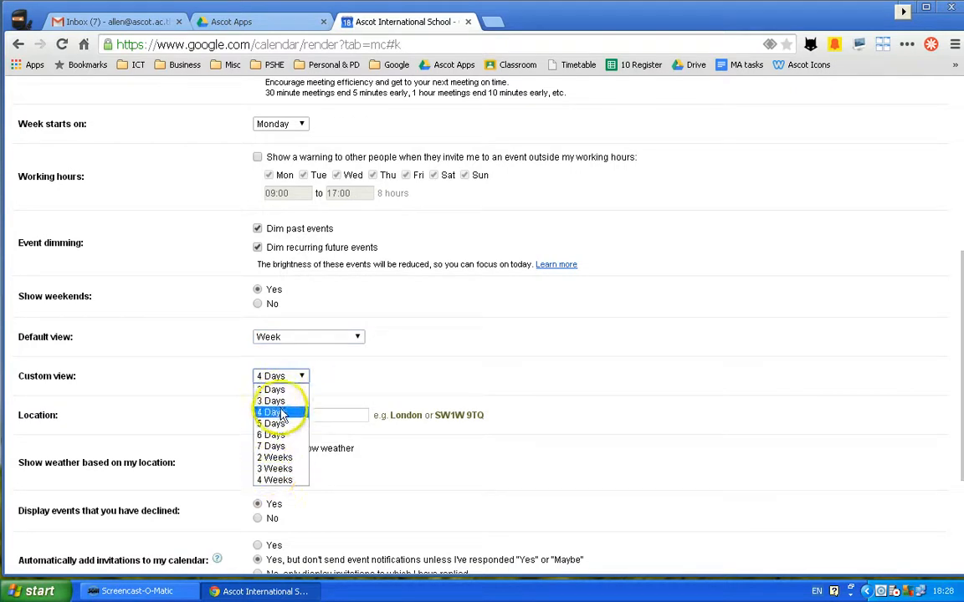
click(352, 375)
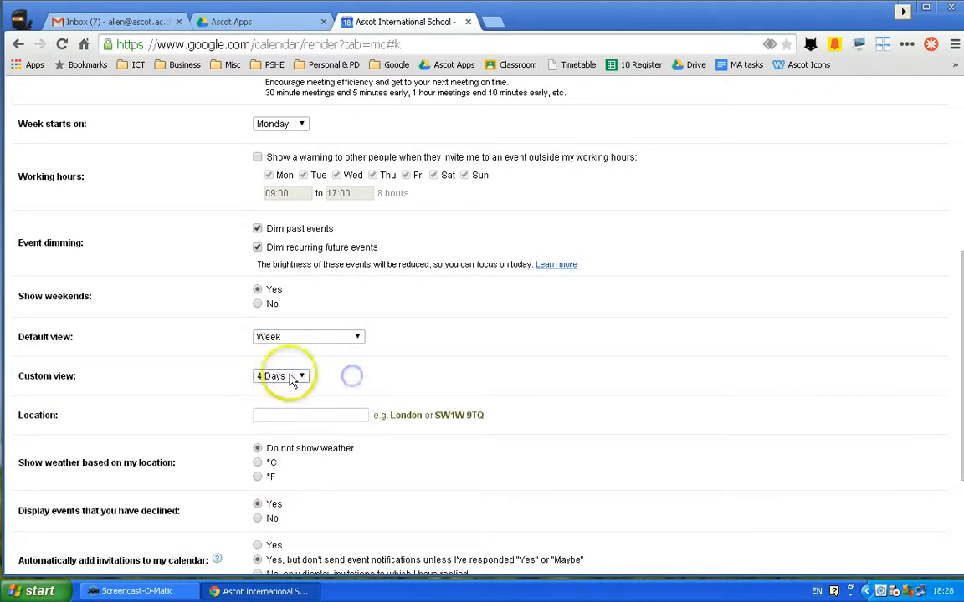
scroll(368, 355, down, 1)
scroll(374, 364, up, 2)
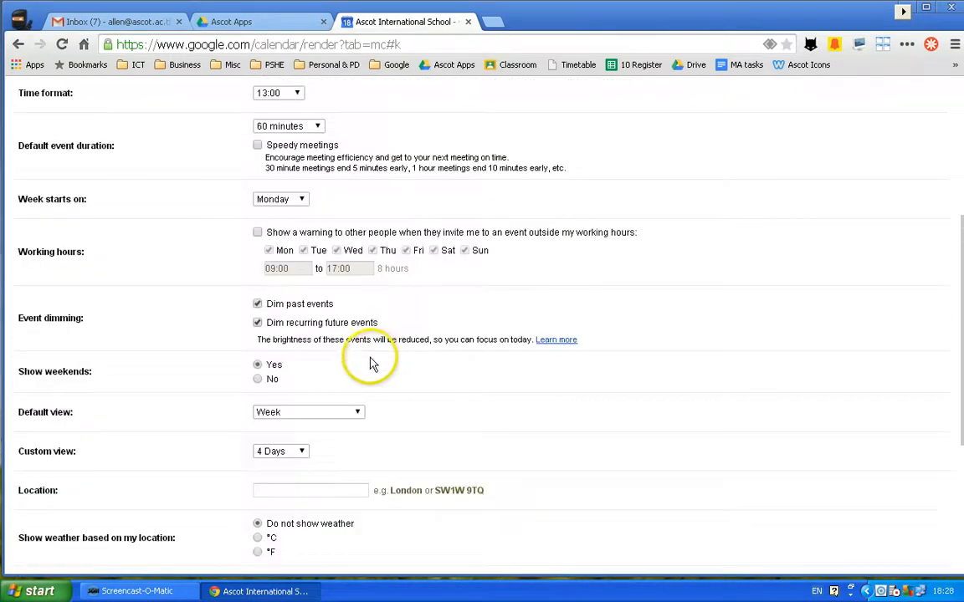
scroll(375, 365, up, 4)
click(48, 178)
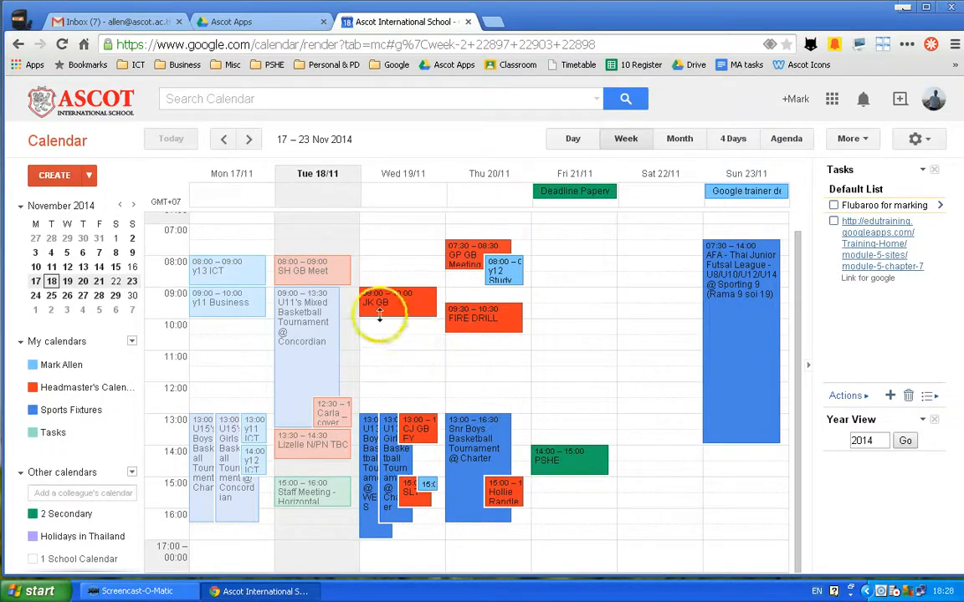
Create an event titled "Test event" on Friday 21 November from 08:00 to 09:00
click(575, 272)
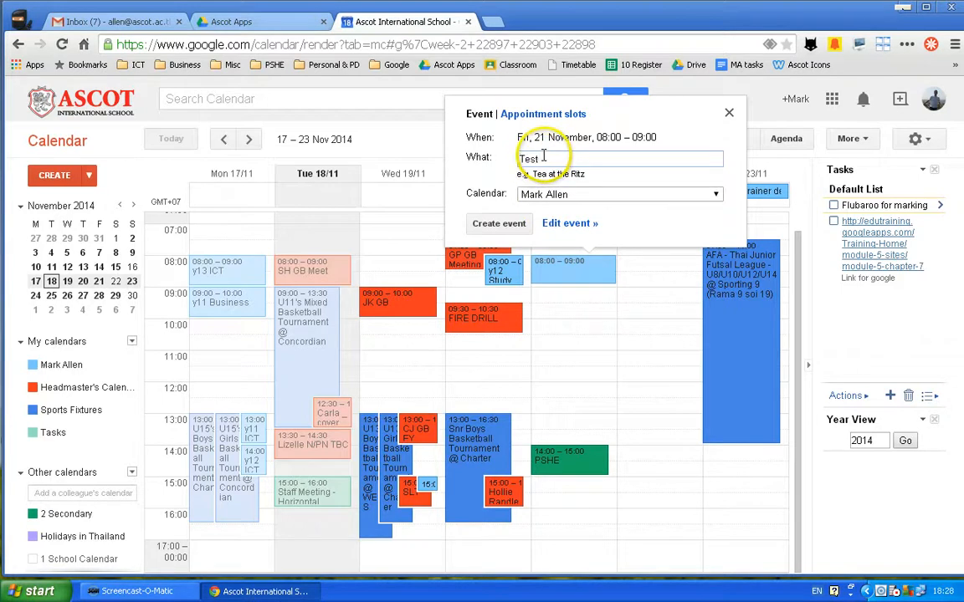
click(499, 224)
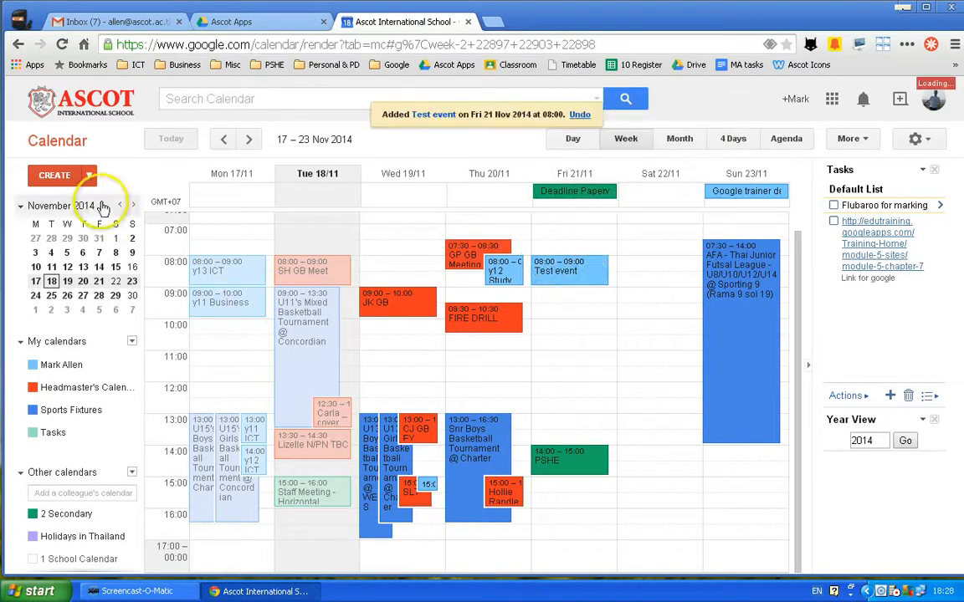
Look at the blank full event form and leave it, and quick-add an event with the text "Meeting test tomorrow 8:30am"
click(57, 178)
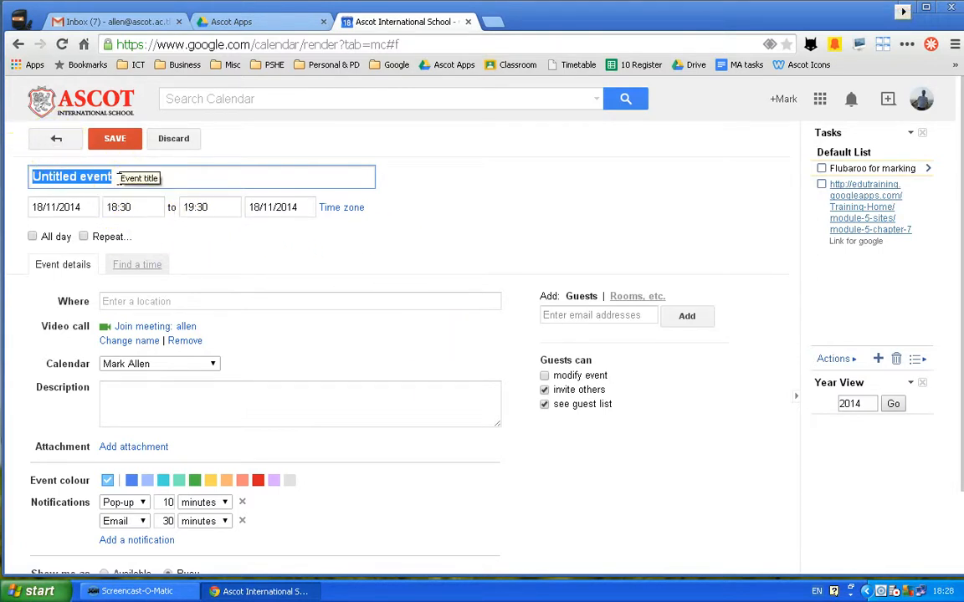
click(33, 144)
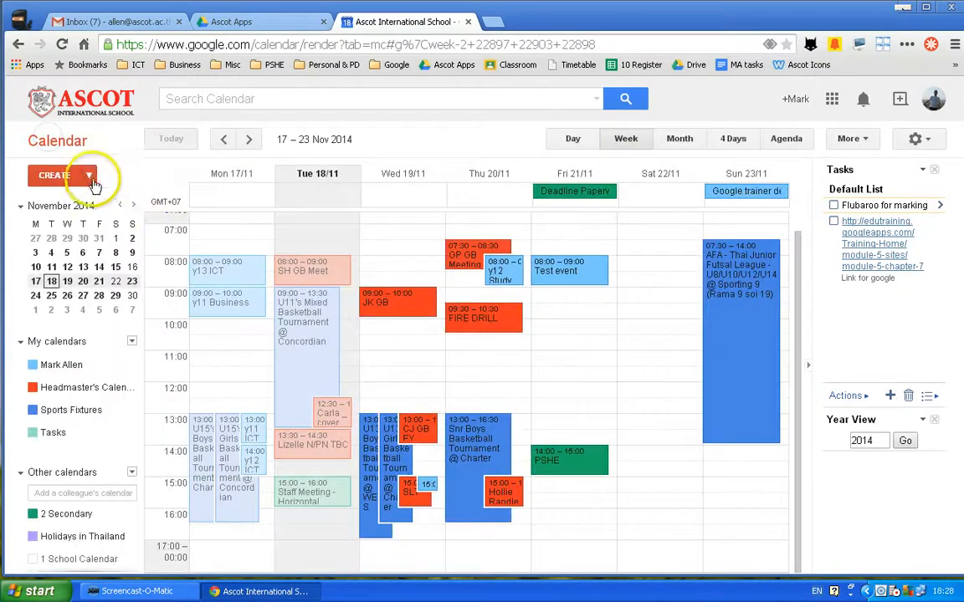
click(88, 176)
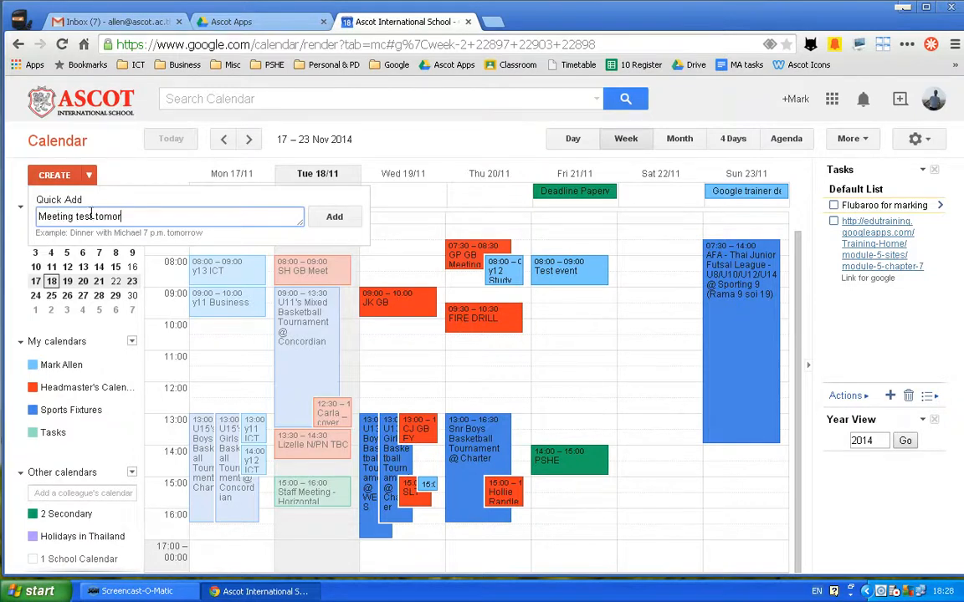
click(312, 220)
text(30am)
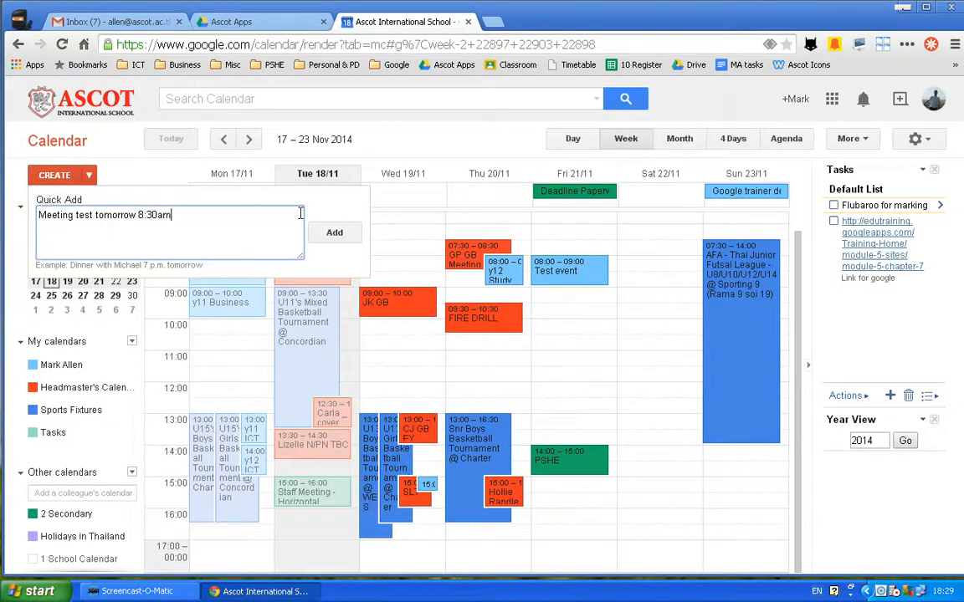
click(334, 234)
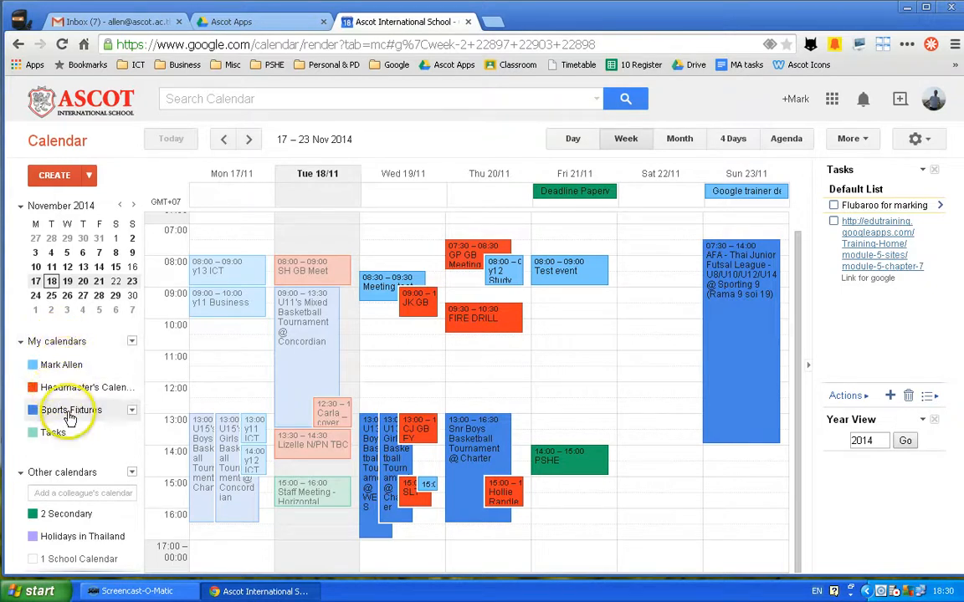
Add a colleague's calendar by entering the surname and choosing the matching suggestion
click(73, 492)
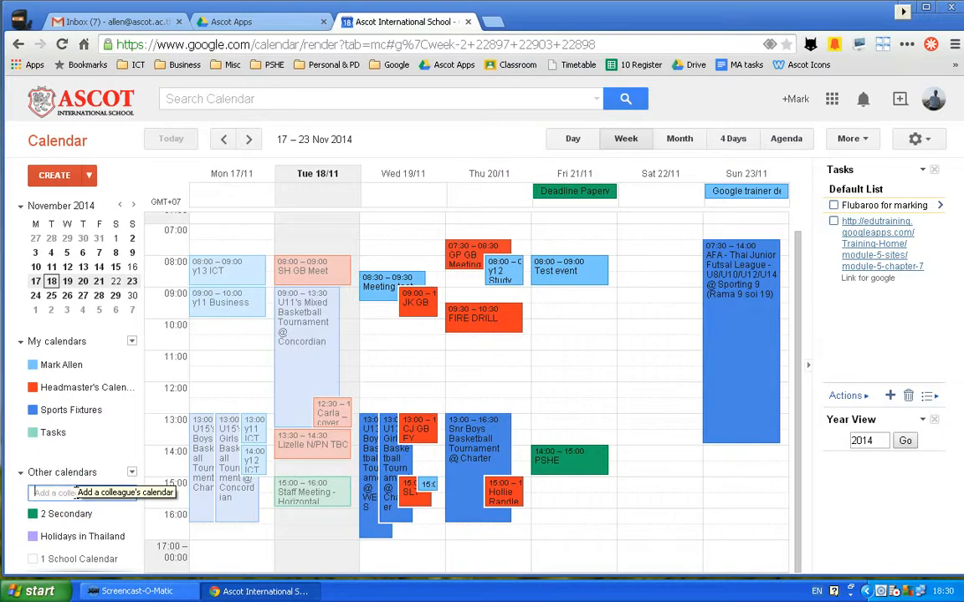
text(holmes)
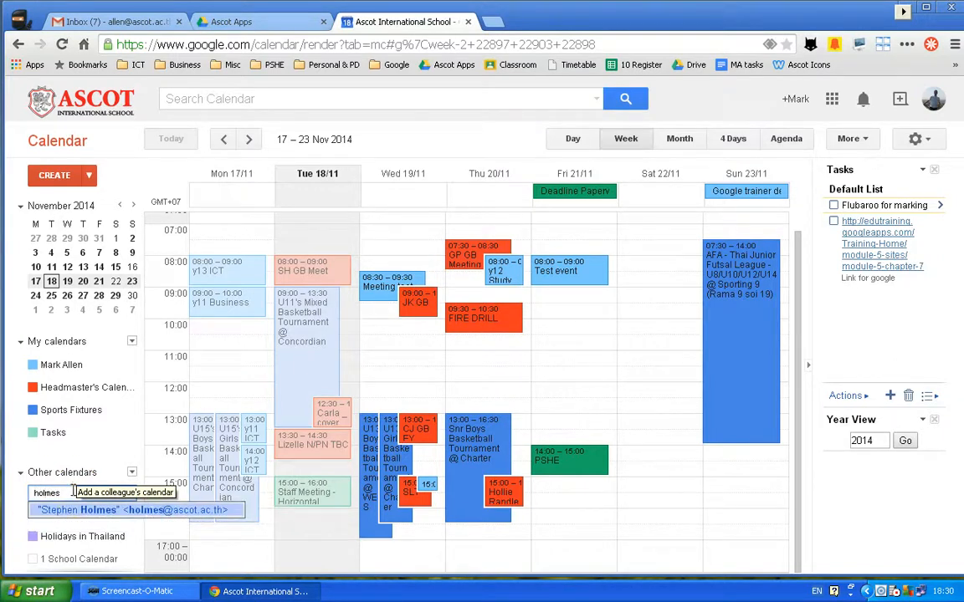
click(136, 512)
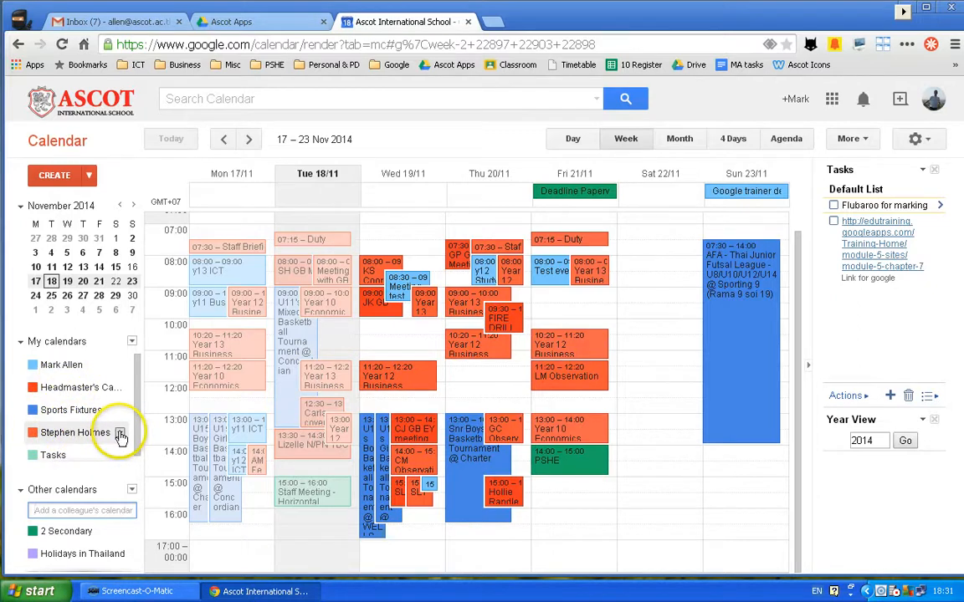
Change the newly added colleague's calendar colour to light yellow
click(120, 433)
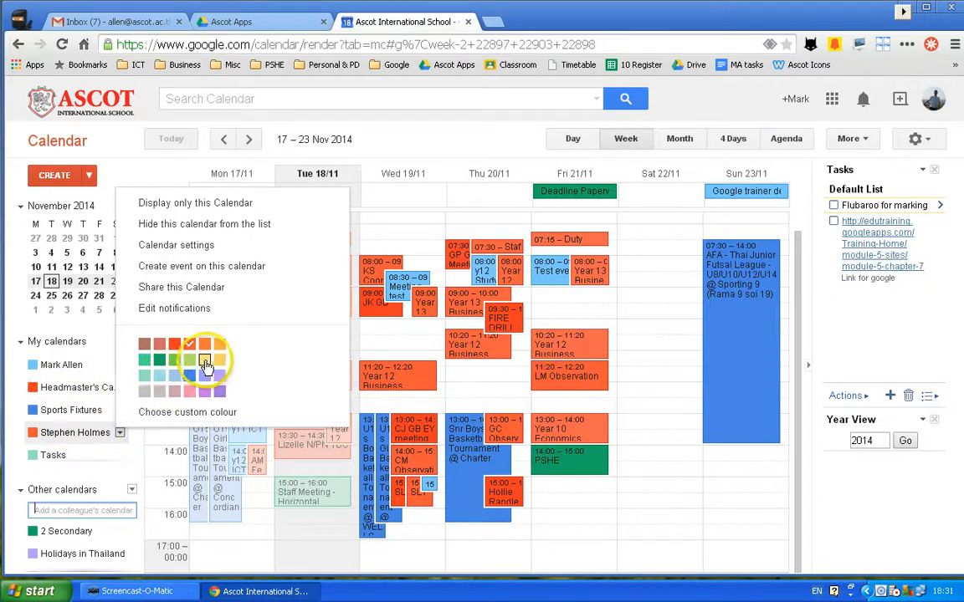
click(120, 433)
click(119, 433)
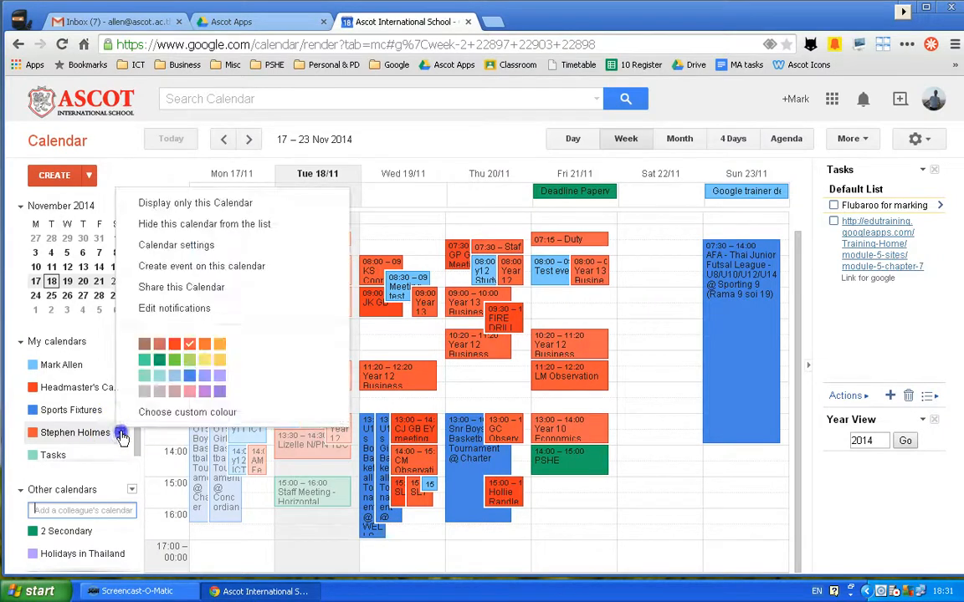
click(204, 362)
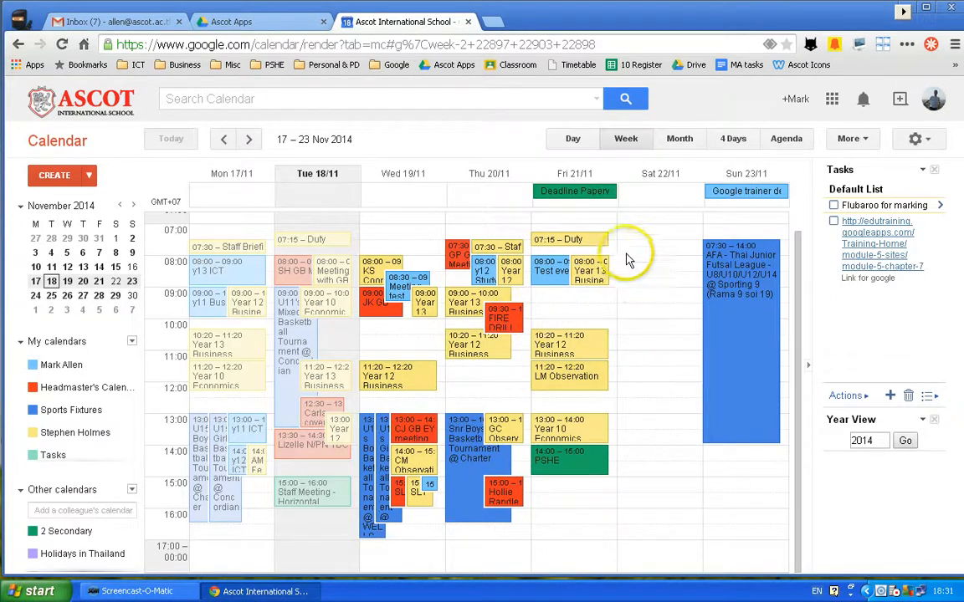
Open "Test event" on Friday 21 November for editing and add two colleagues as guests by choosing their matching suggestions
click(549, 267)
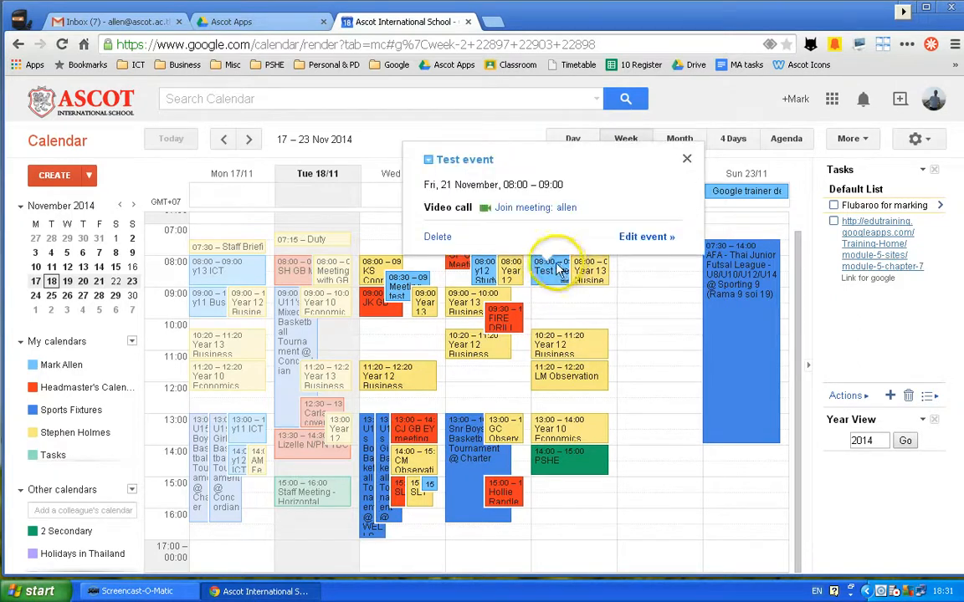
click(646, 237)
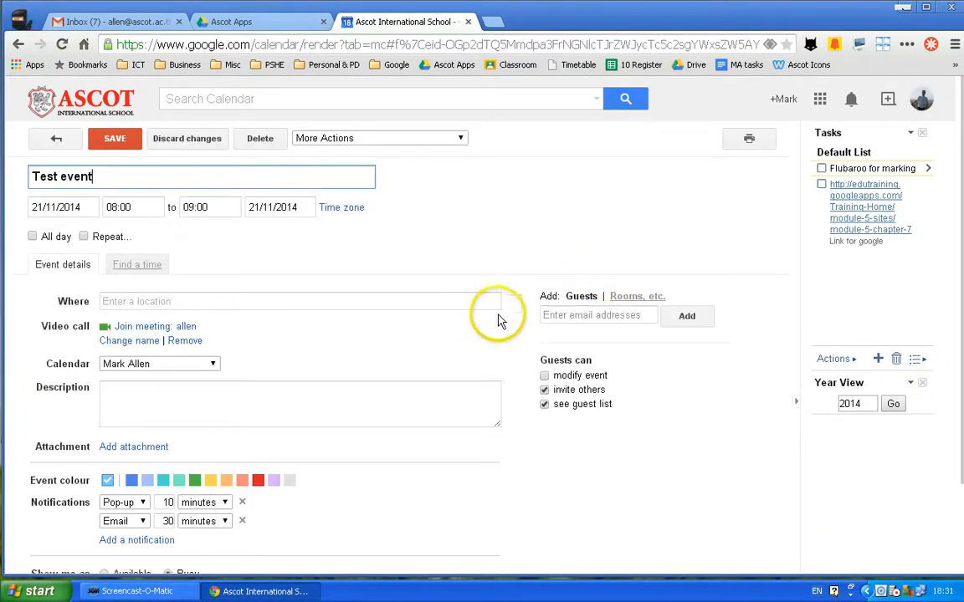
click(578, 316)
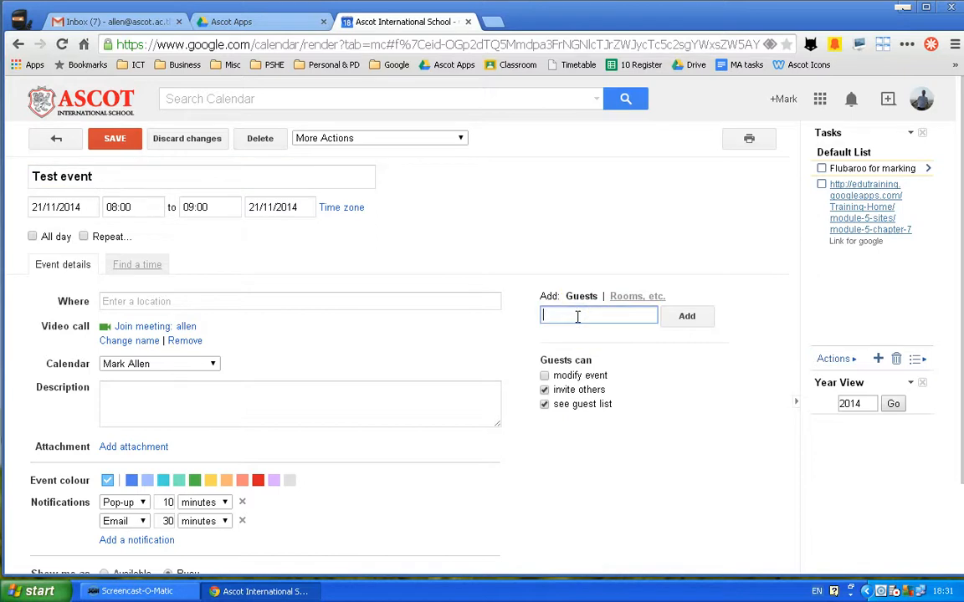
text(st)
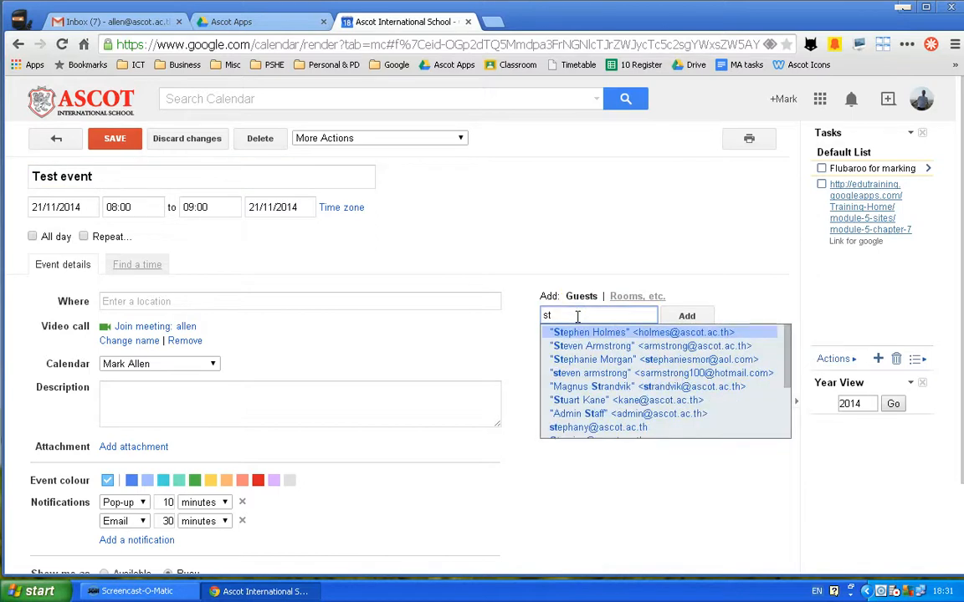
text(ephen)
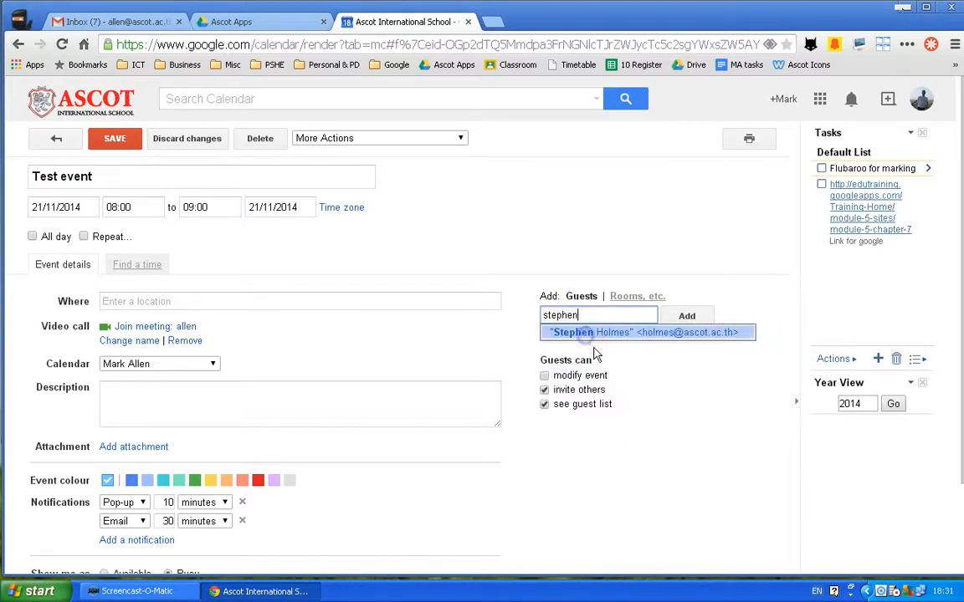
click(581, 333)
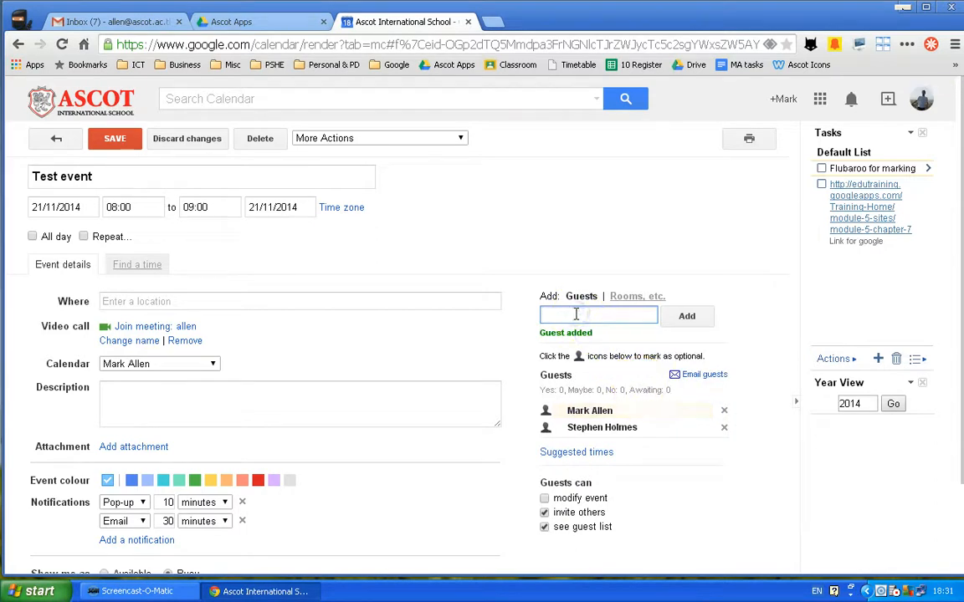
text(booth)
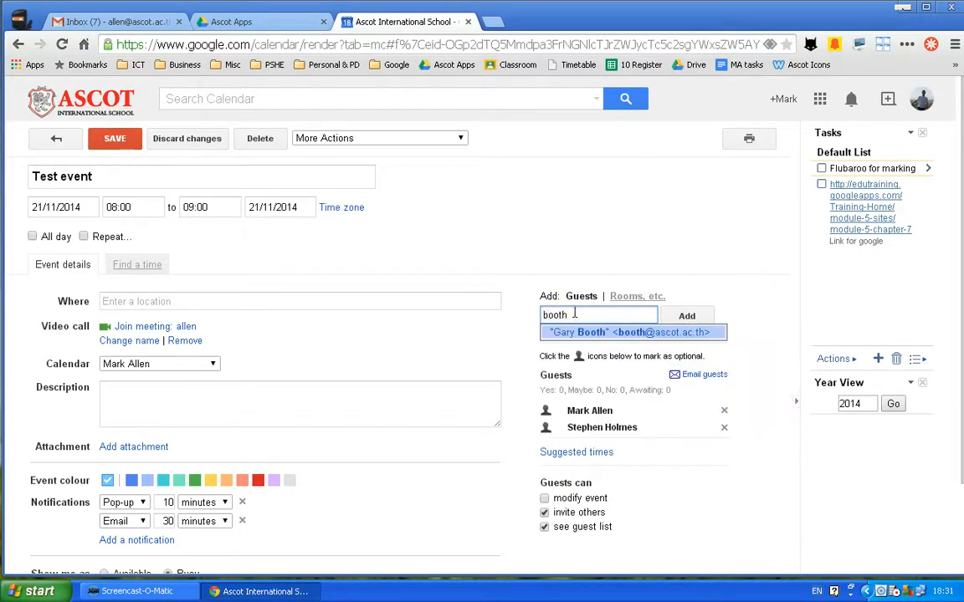
click(595, 335)
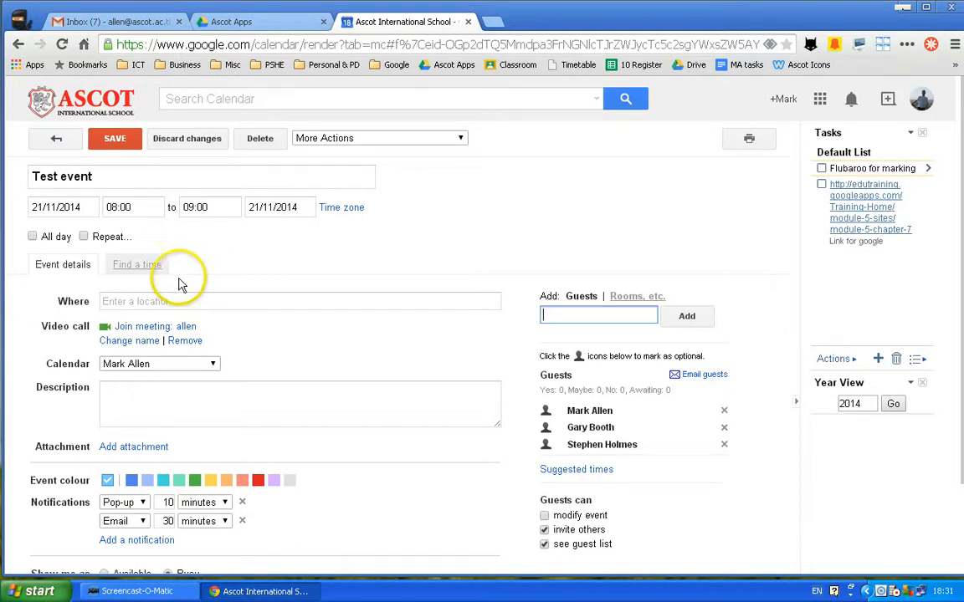
Compare the guests' schedules for Friday 21 November and move the event to 09:00, ending at 10:20
click(136, 266)
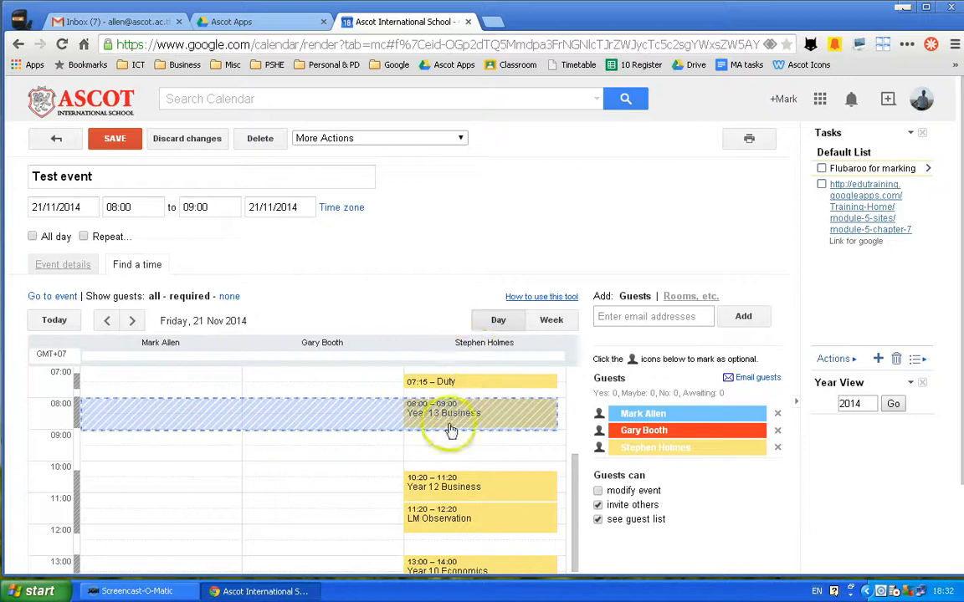
click(147, 445)
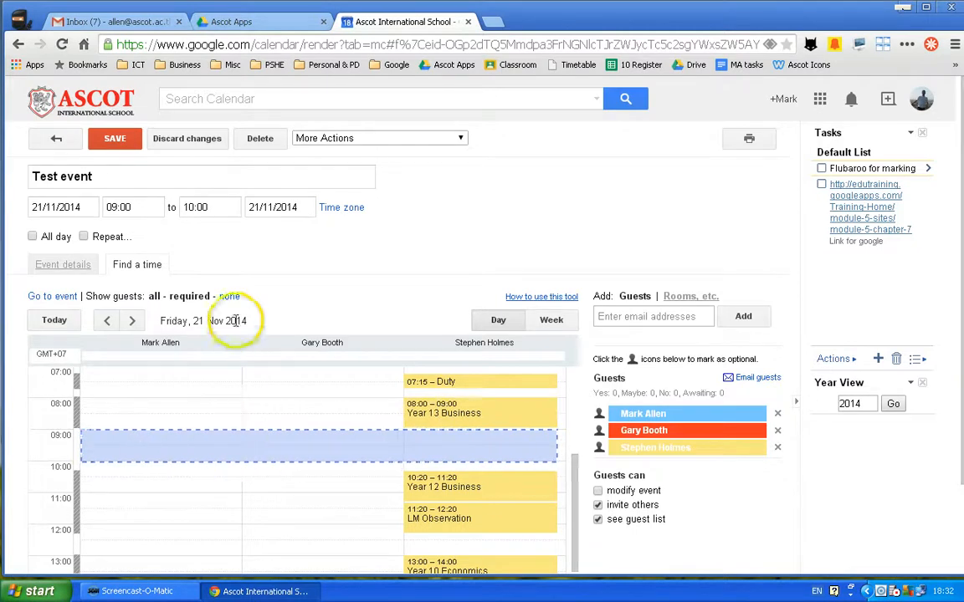
click(207, 209)
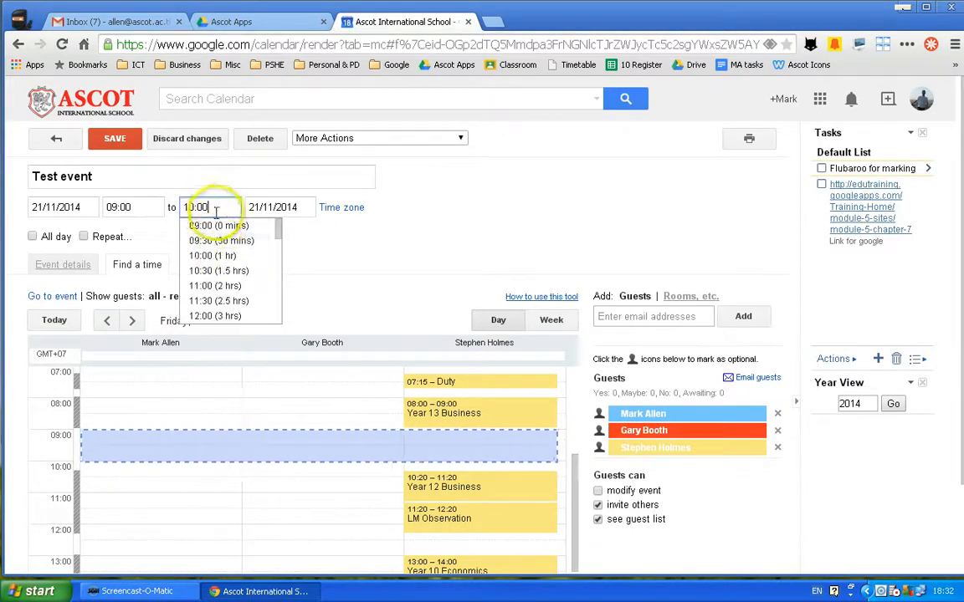
key(BackSpace)
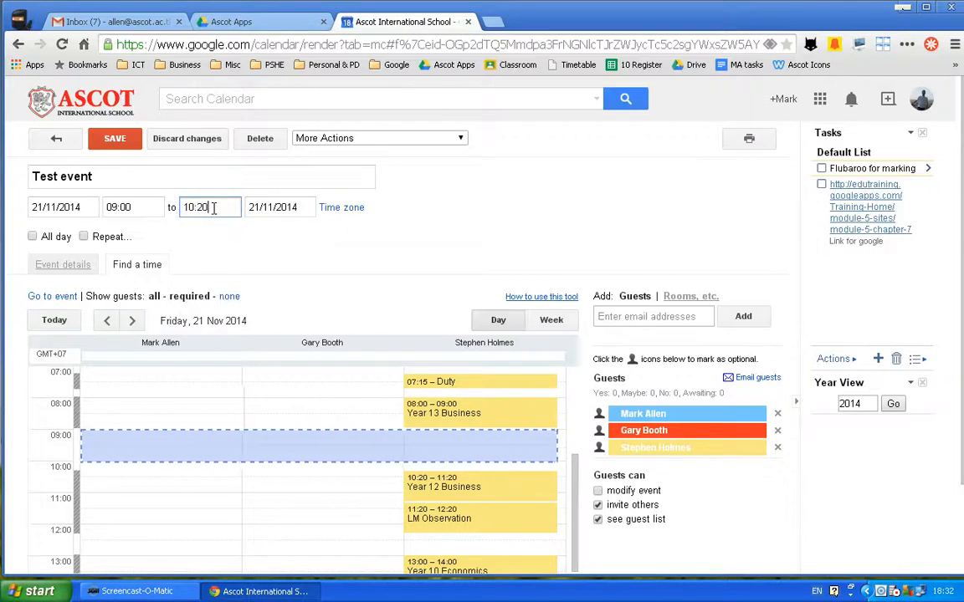
Set the event's end time to 09:20 and look over the rest of the guests' day
click(204, 208)
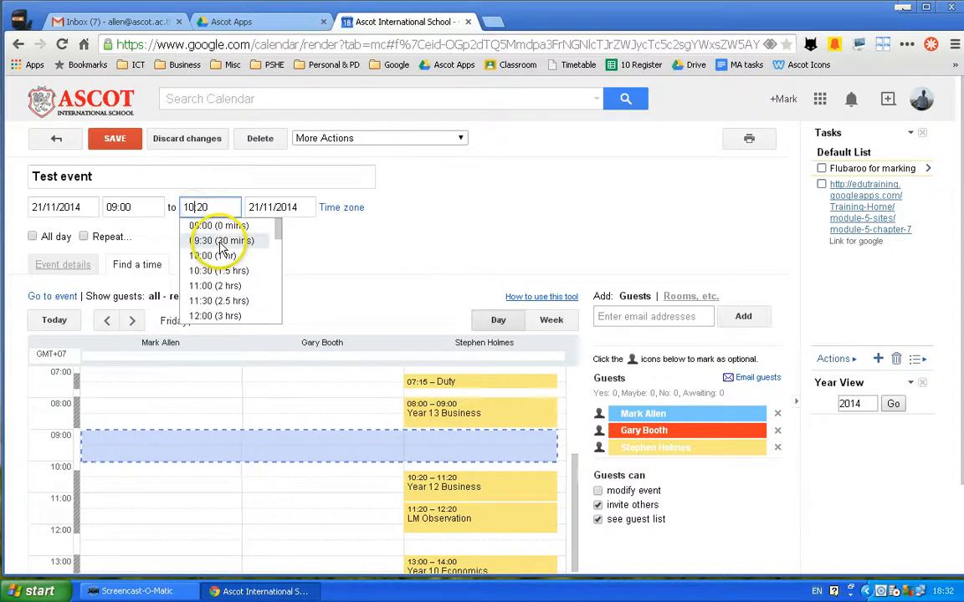
key(BackSpace)
key(BackSpace)
click(222, 241)
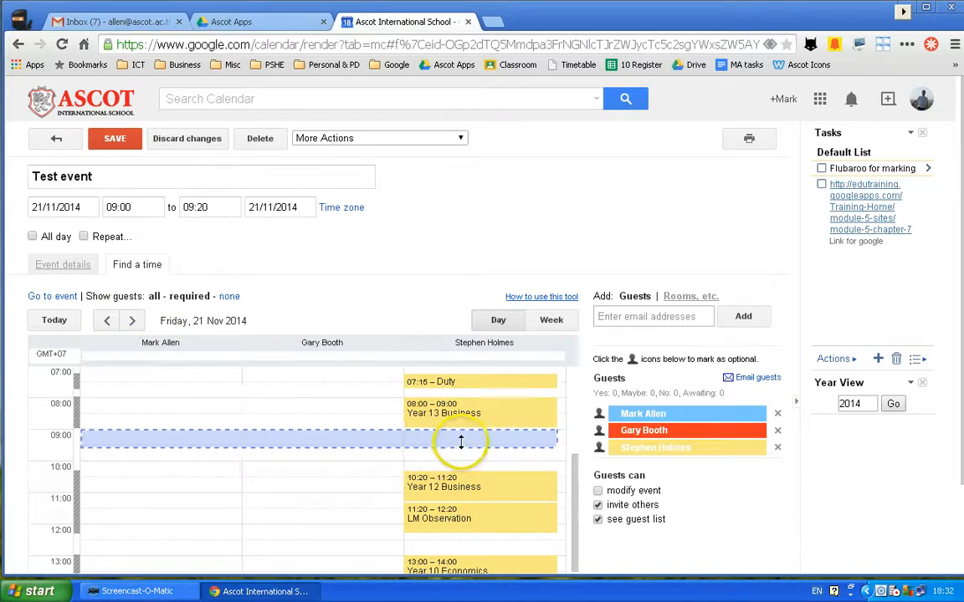
scroll(365, 376, down, 2)
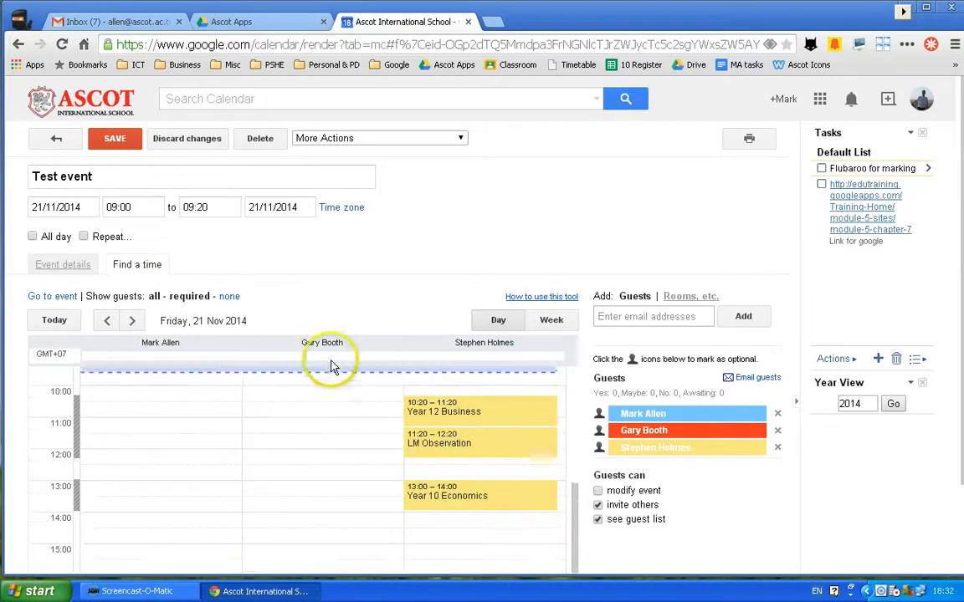
scroll(946, 258, down, 1)
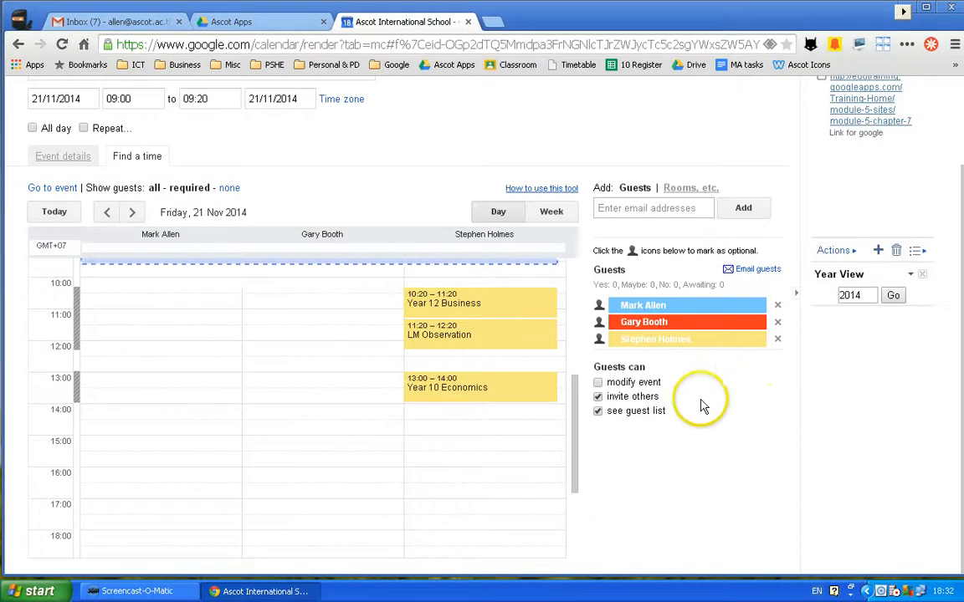
scroll(774, 398, up, 2)
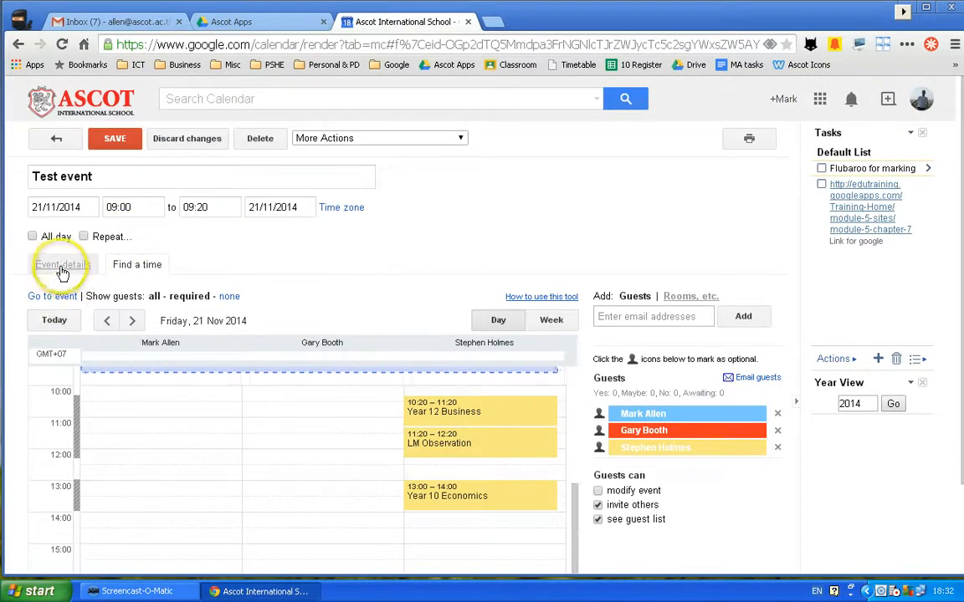
Return to the event details and set the email notification to 1 day before the event
click(62, 267)
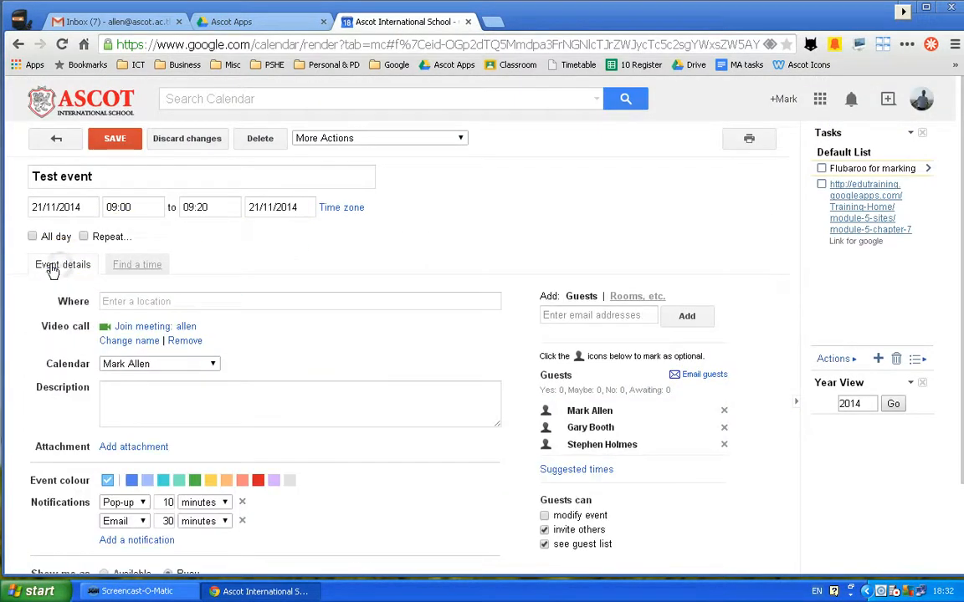
scroll(374, 335, down, 1)
scroll(375, 335, down, 1)
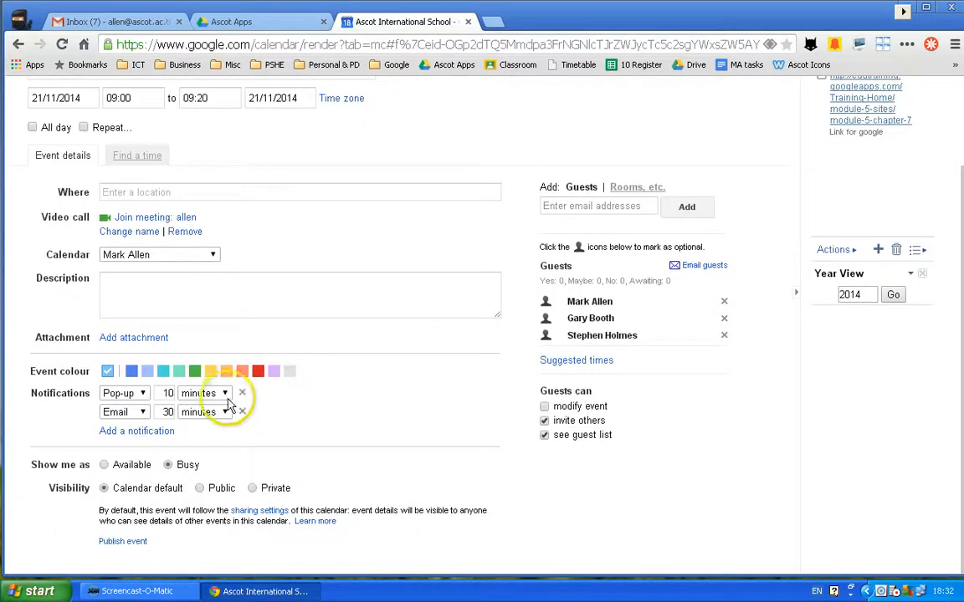
double_click(166, 411)
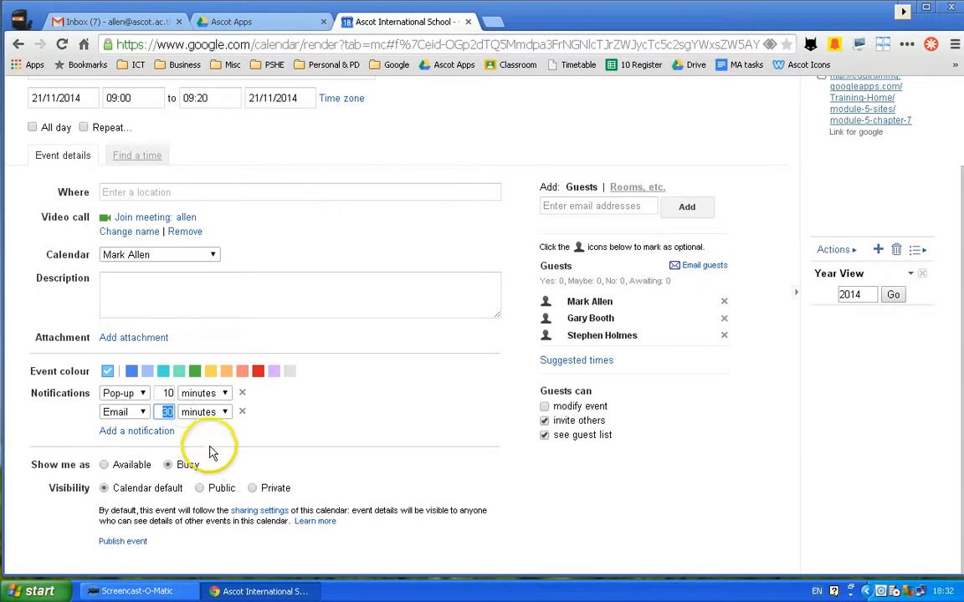
text(1)
click(221, 413)
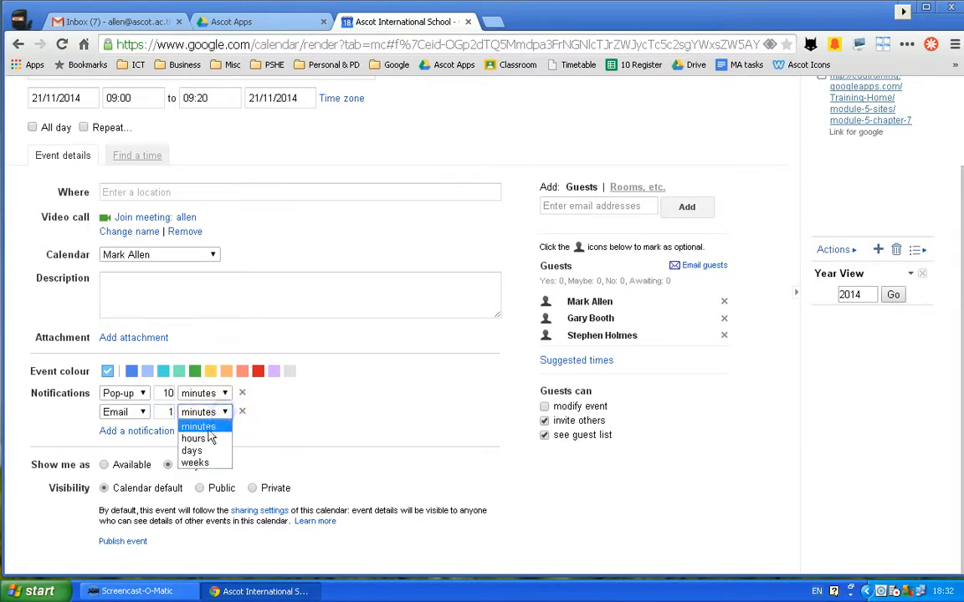
click(195, 451)
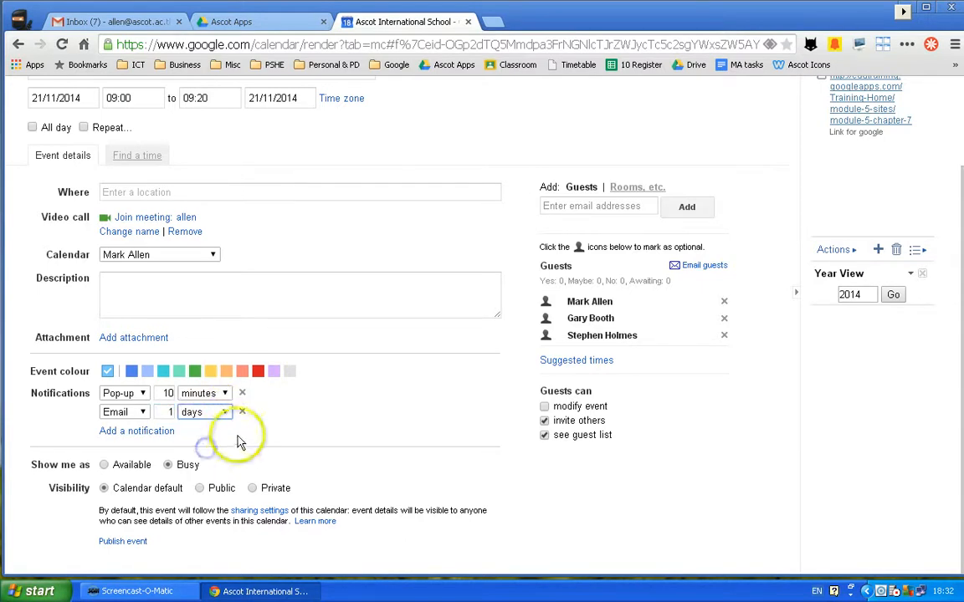
Add a third notification for the event, set to send an email 1 hour before it starts
click(148, 436)
click(140, 431)
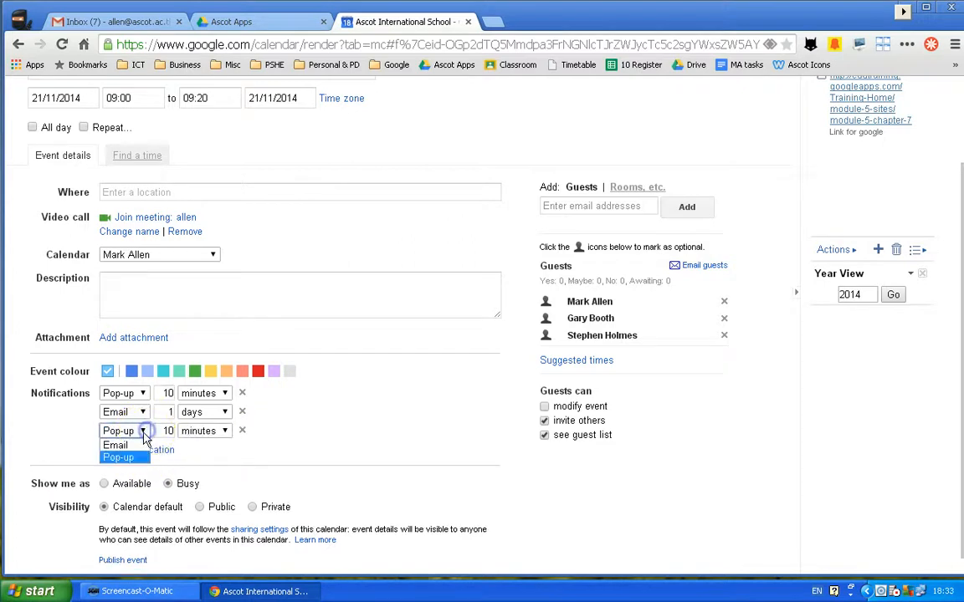
click(117, 444)
double_click(165, 430)
text(1)
click(222, 434)
click(206, 458)
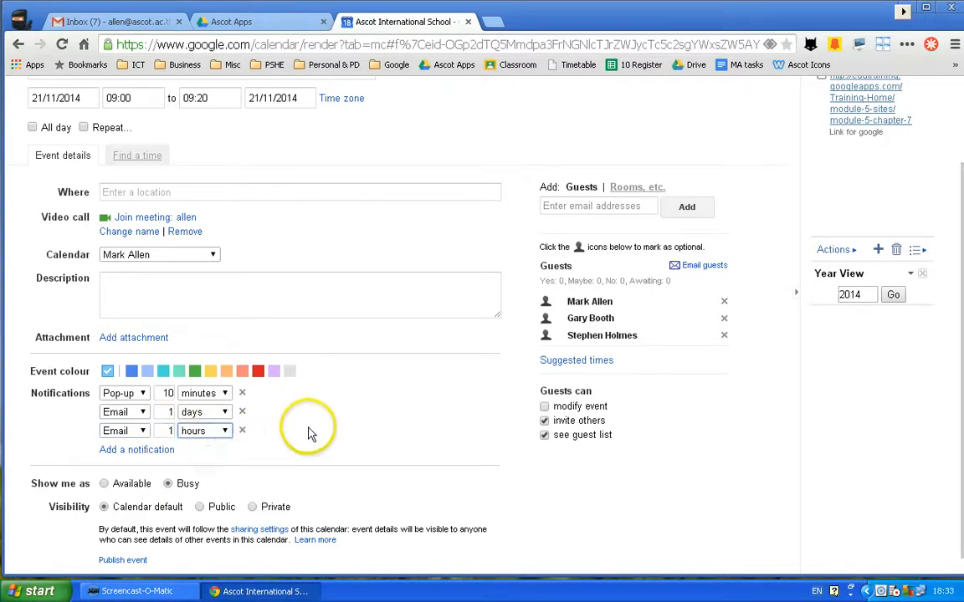
Look over the event's details and guest list, and return to the calendar without saving the changes
scroll(330, 430, up, 3)
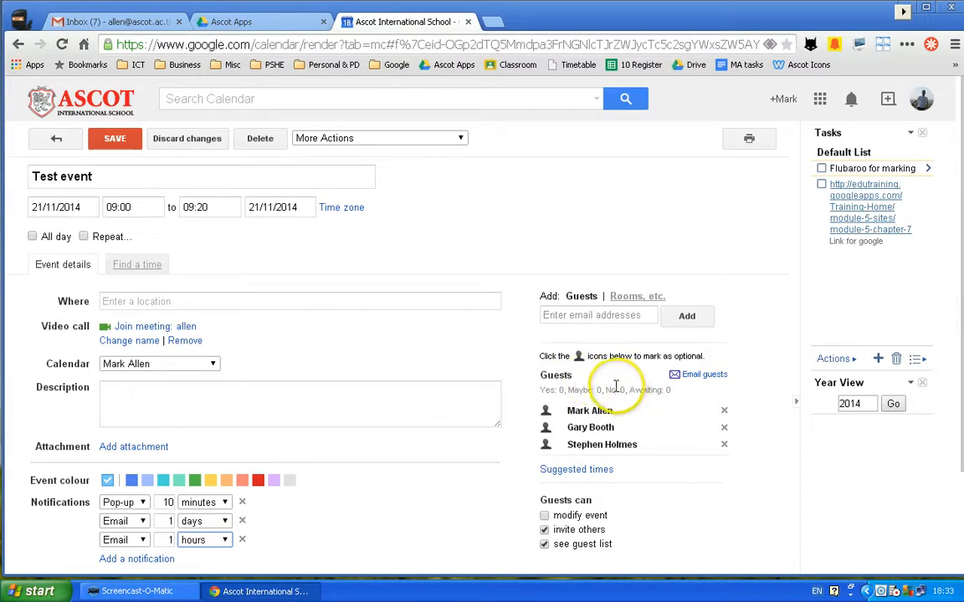
scroll(251, 468, down, 3)
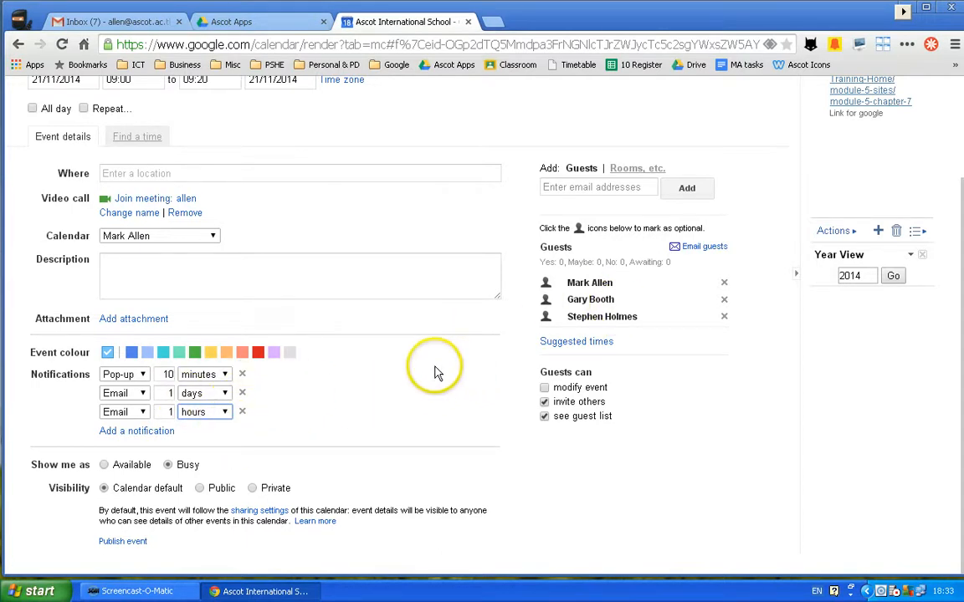
scroll(444, 374, up, 3)
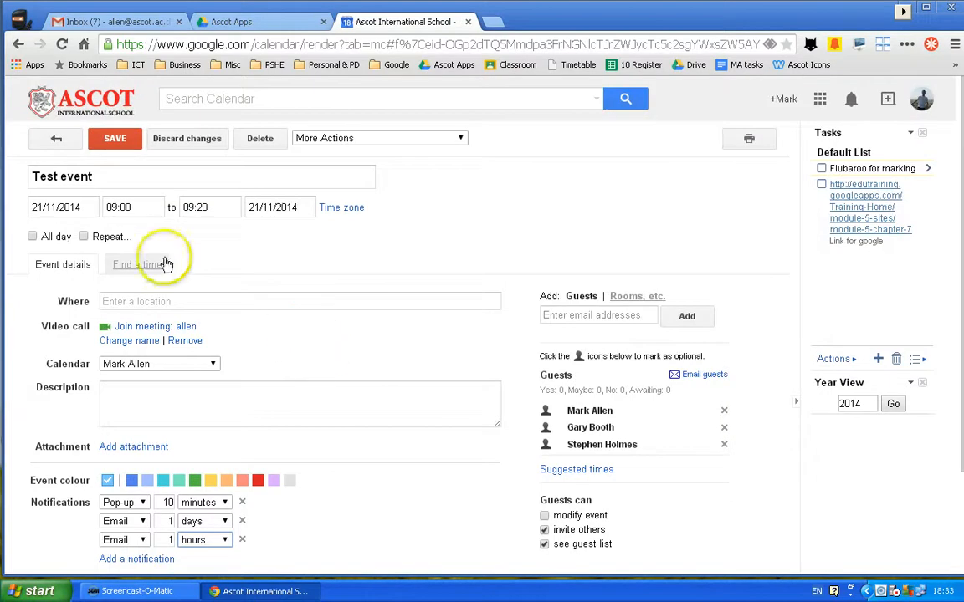
click(57, 144)
click(449, 354)
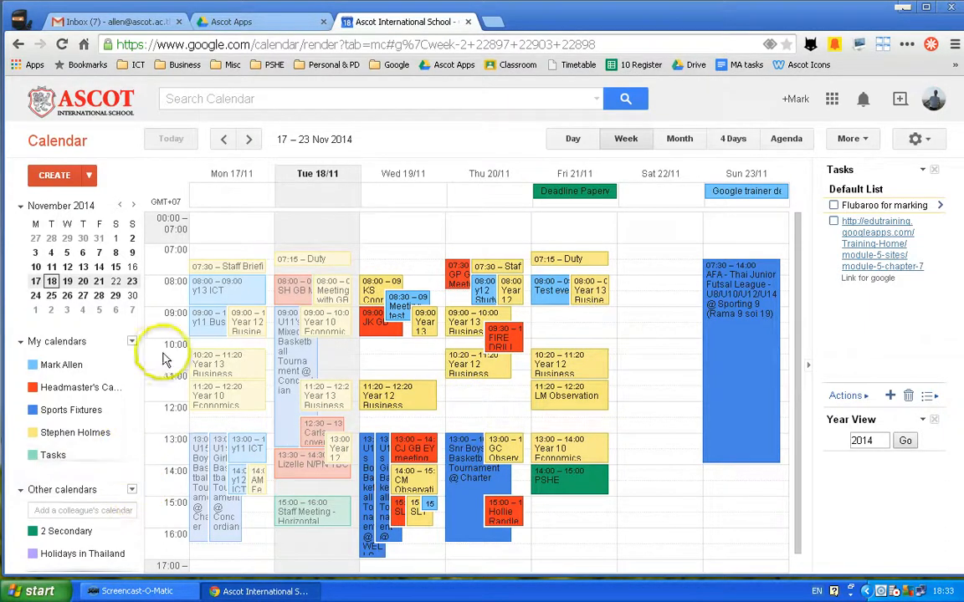
Start a new calendar named "ICT room bookings" with the description "ICT room timetable"
click(132, 343)
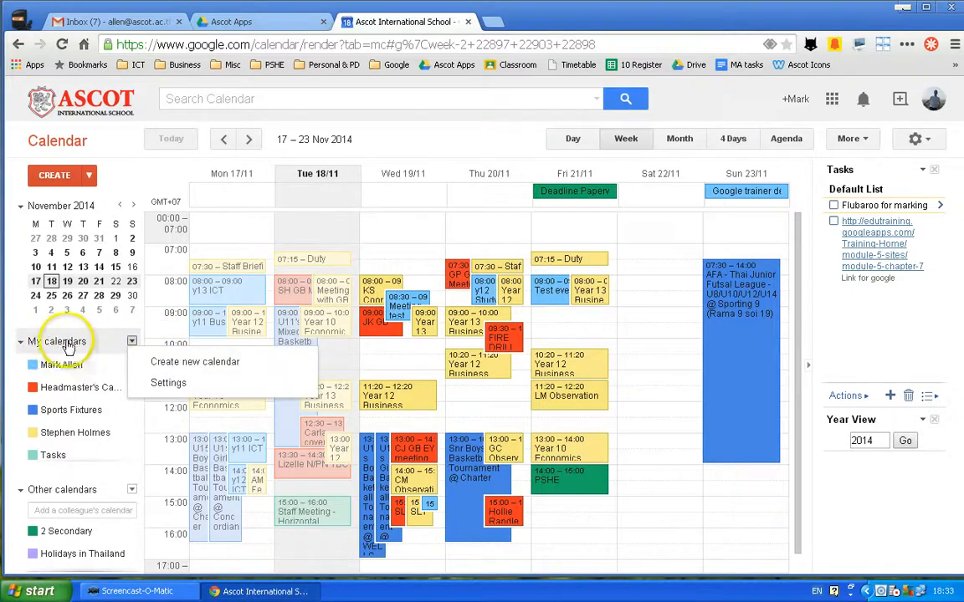
click(183, 370)
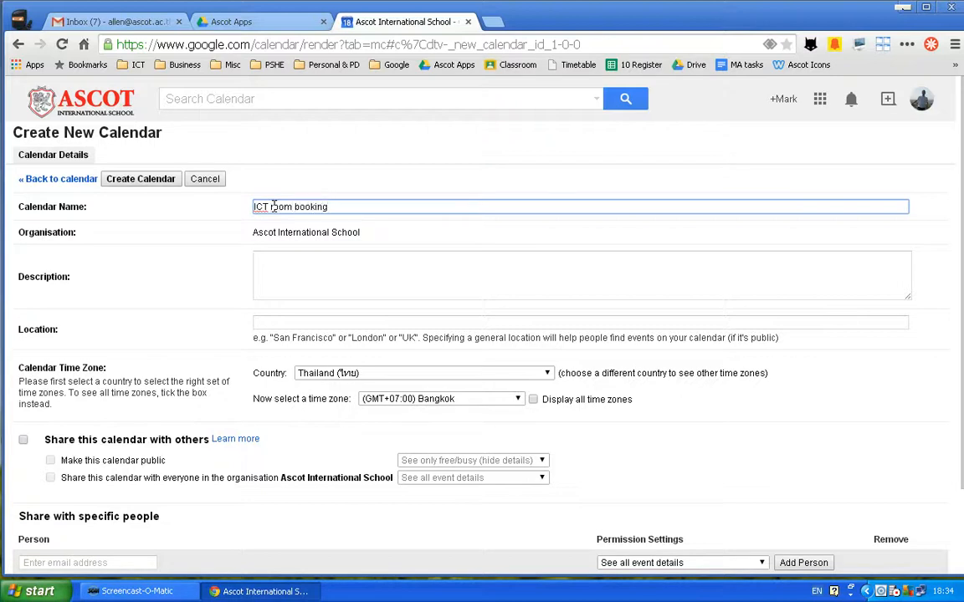
click(349, 263)
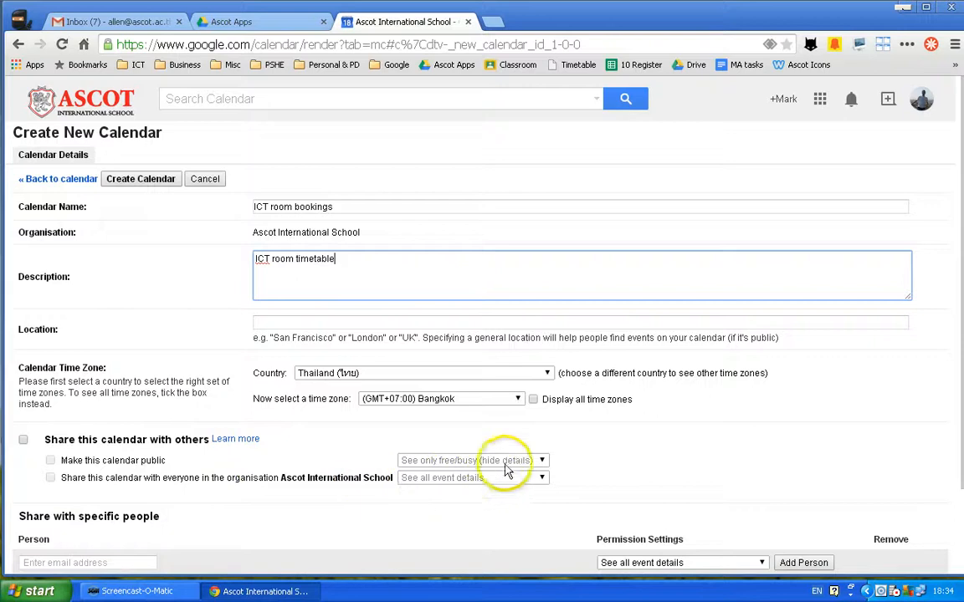
Look at the permission options for sharing with specific people, and create the calendar without adding anyone
scroll(600, 452, down, 2)
click(71, 460)
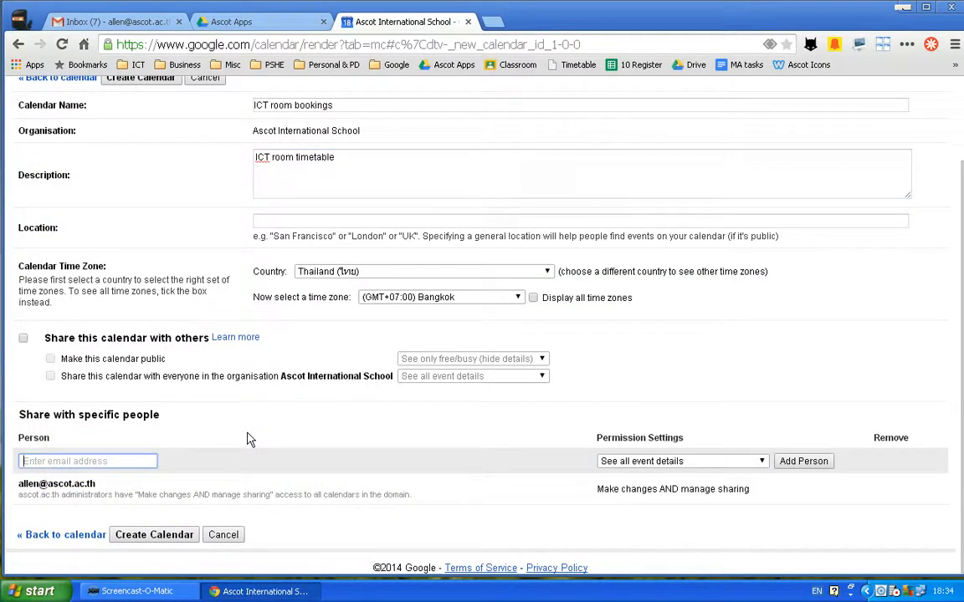
click(757, 461)
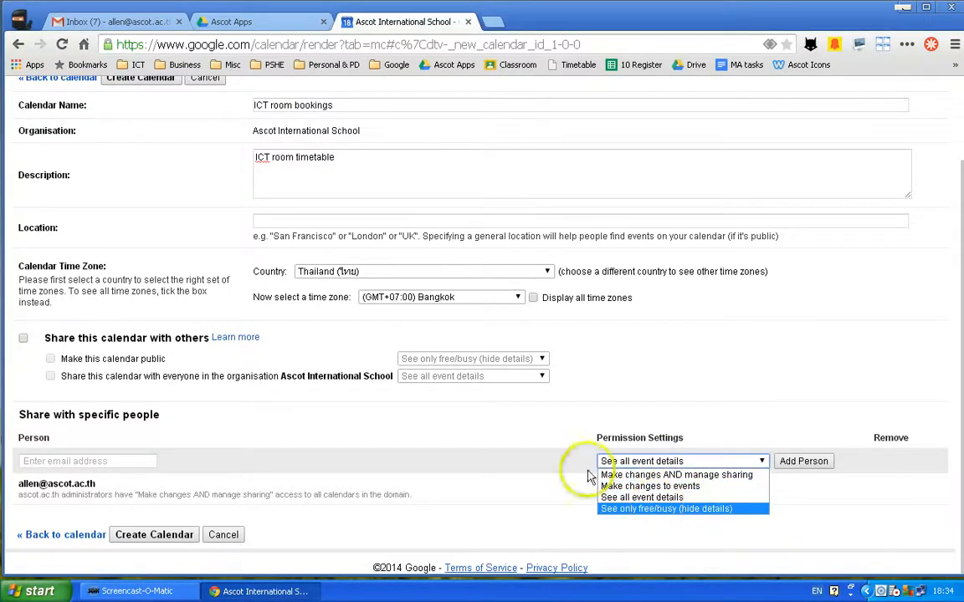
click(490, 433)
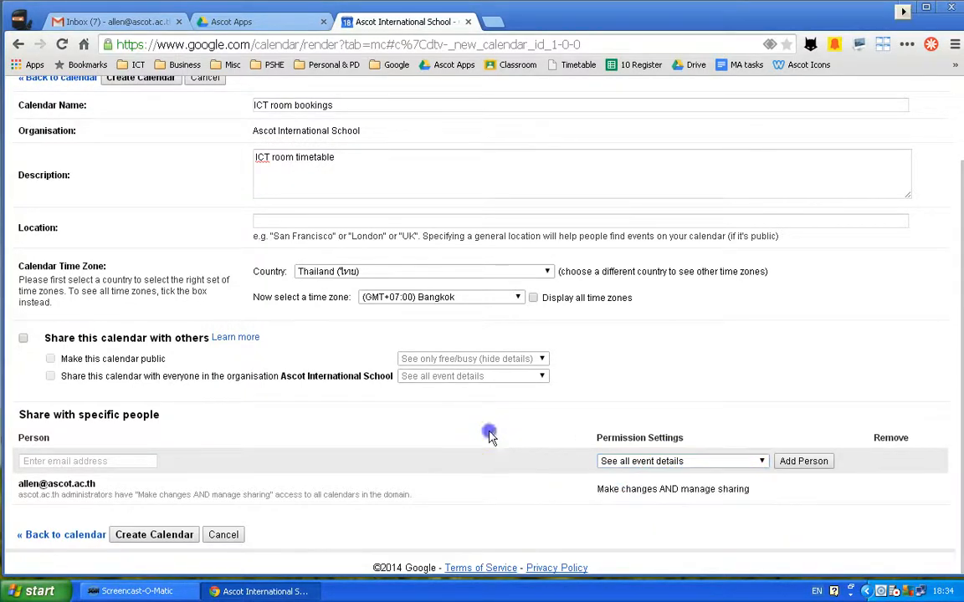
click(154, 535)
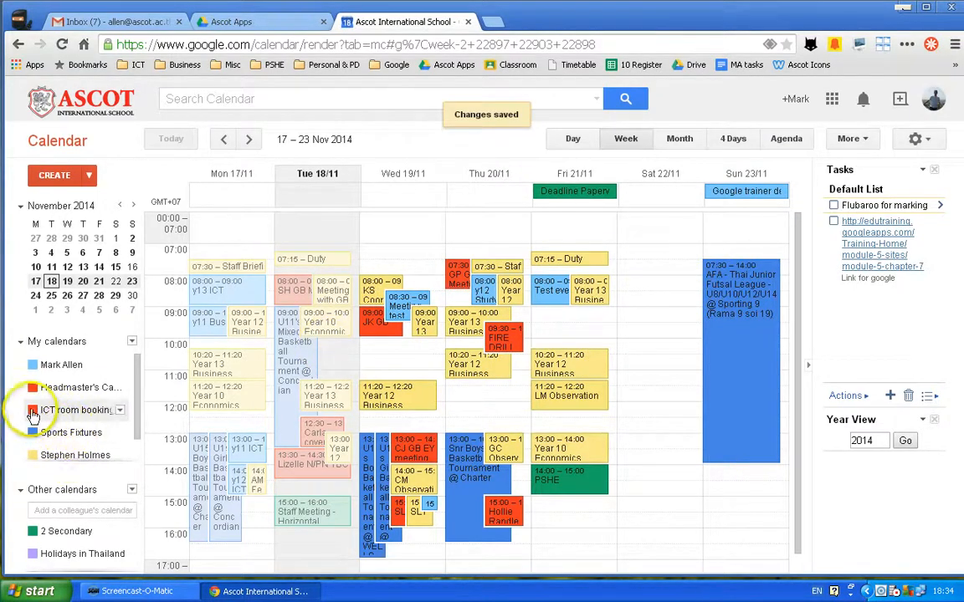
Change the colour of the ICT room bookings calendar to purple
click(119, 412)
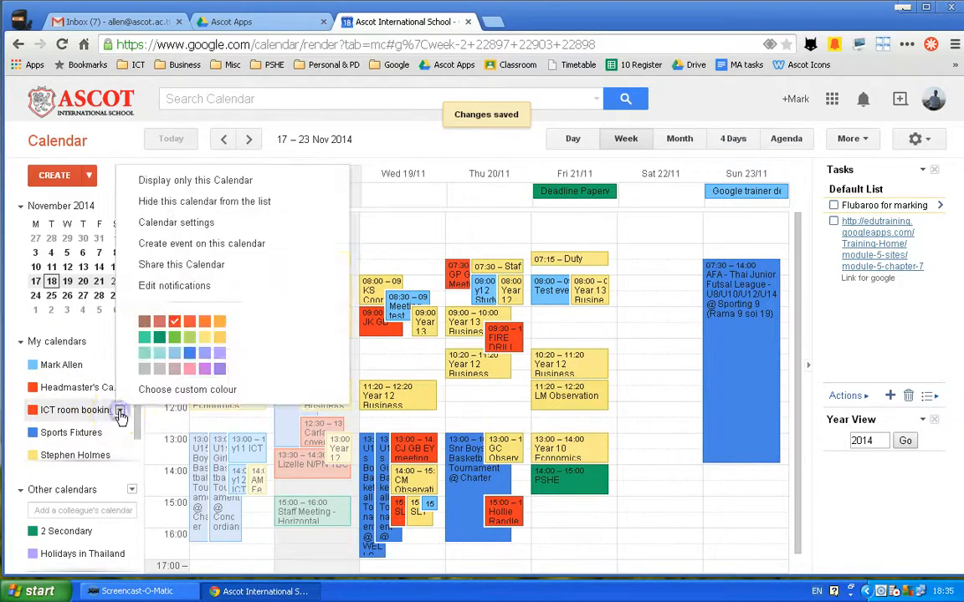
click(191, 371)
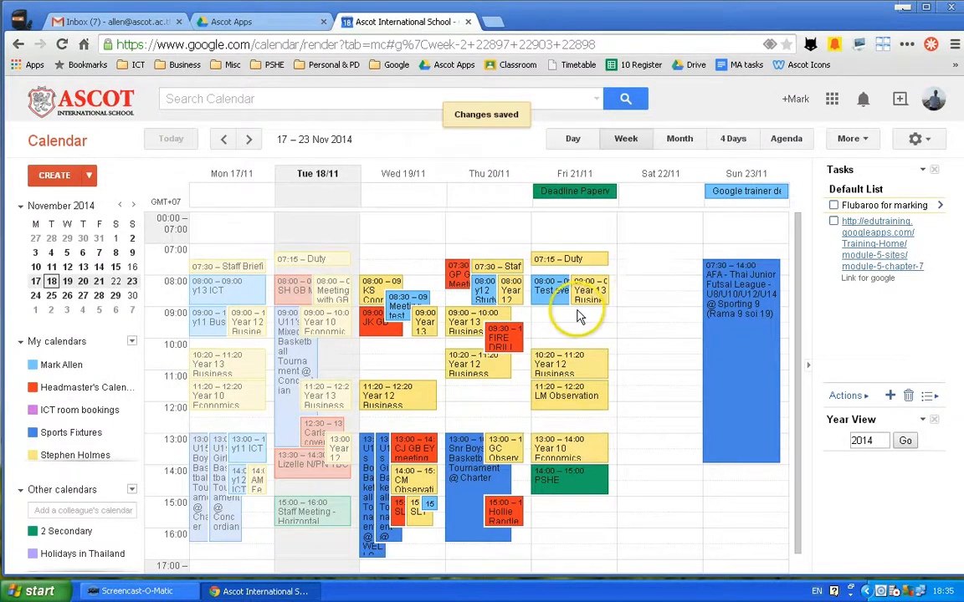
Create an event "IGCSE ICT Y9" on Wednesday 19 November, 08:00 – 09:00, in the ICT room bookings calendar
click(426, 286)
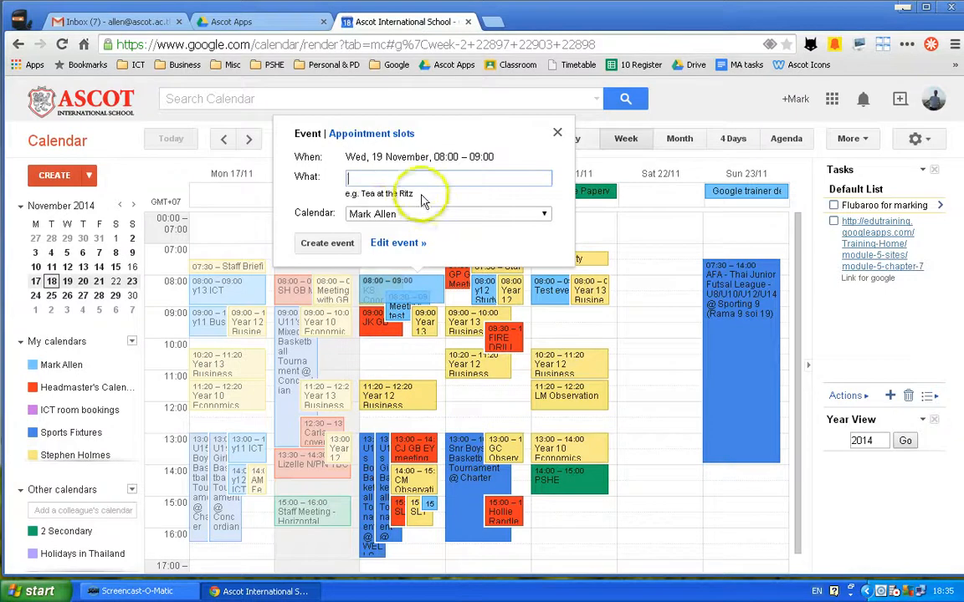
click(543, 216)
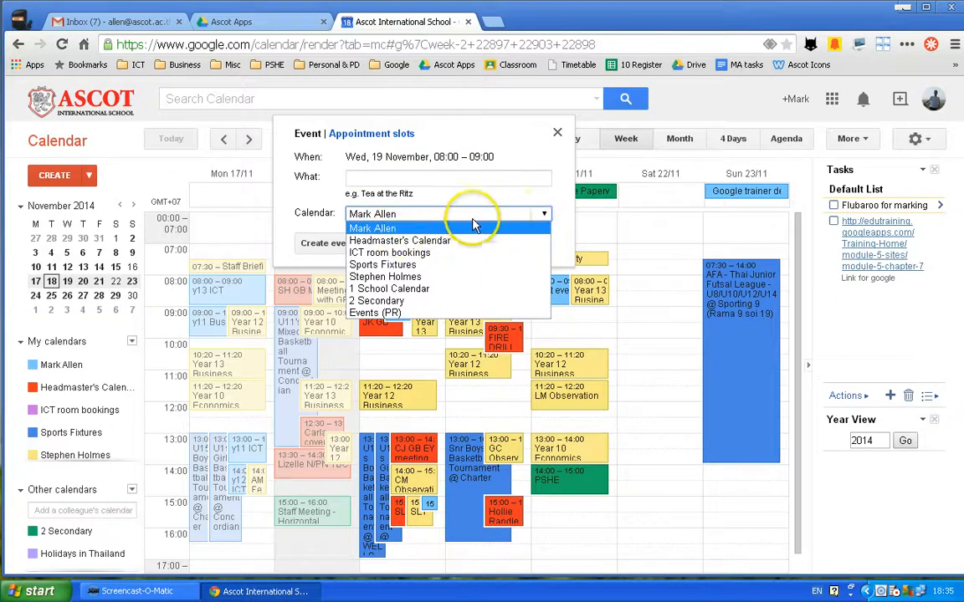
click(400, 253)
click(385, 180)
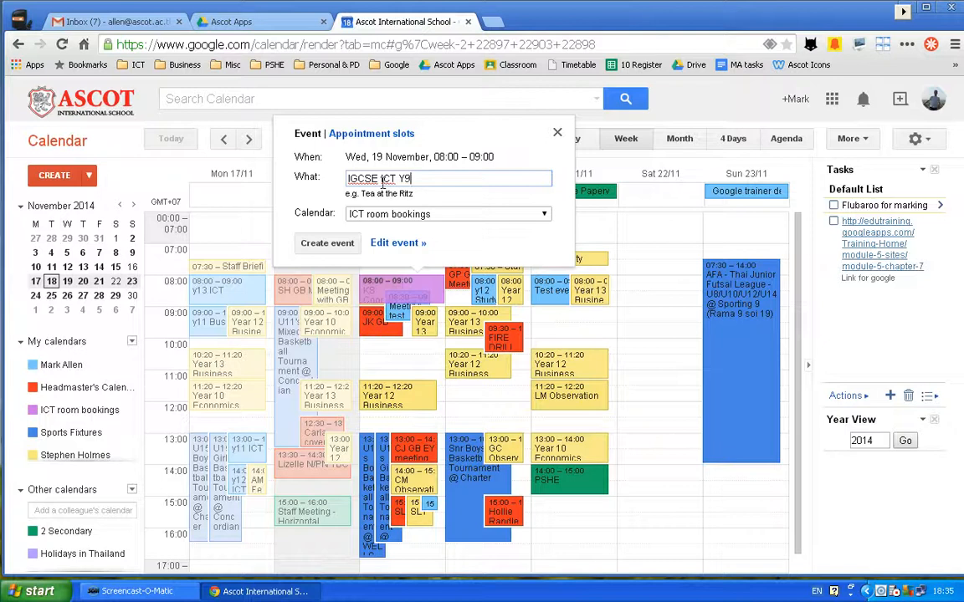
click(322, 243)
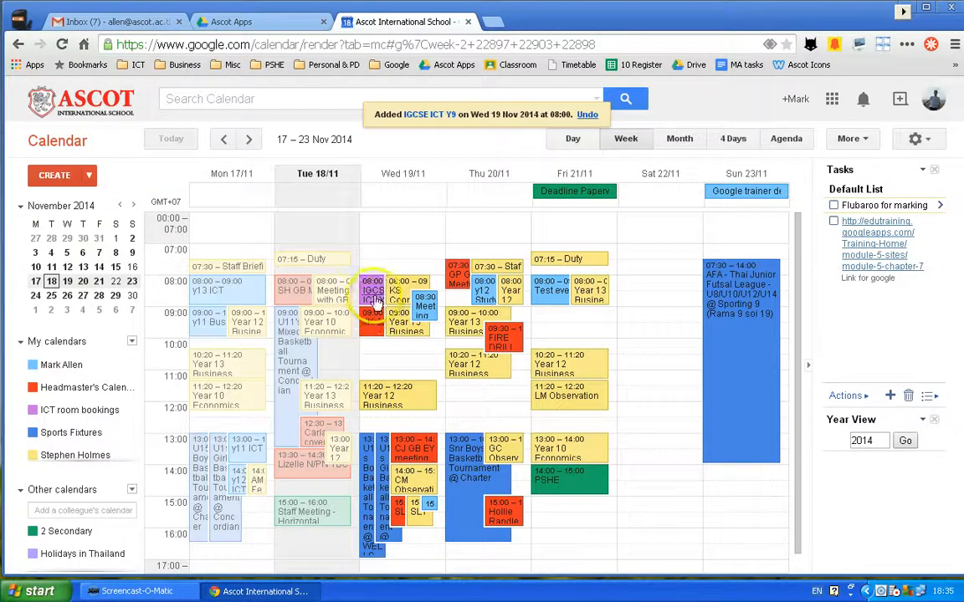